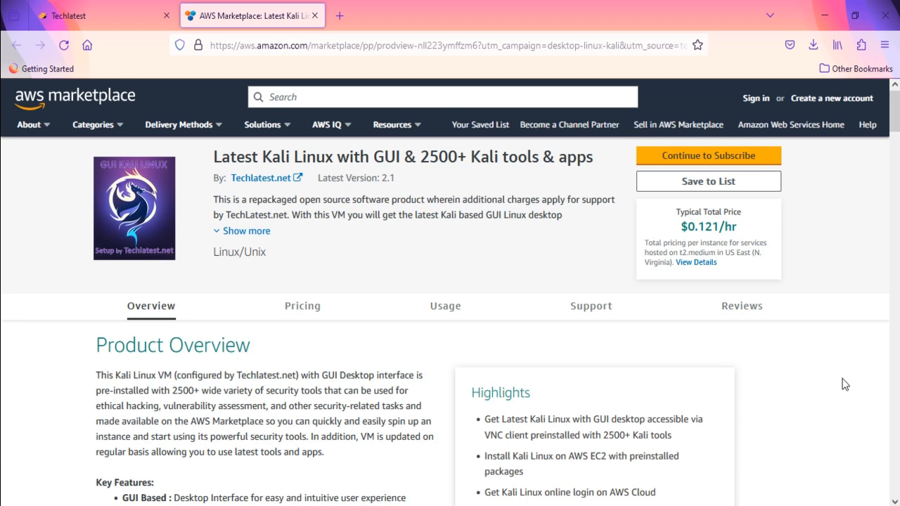
Search the Techlatest.net products and support page for "kali gui linux" and open the Kali GUI Linux product page
click(62, 15)
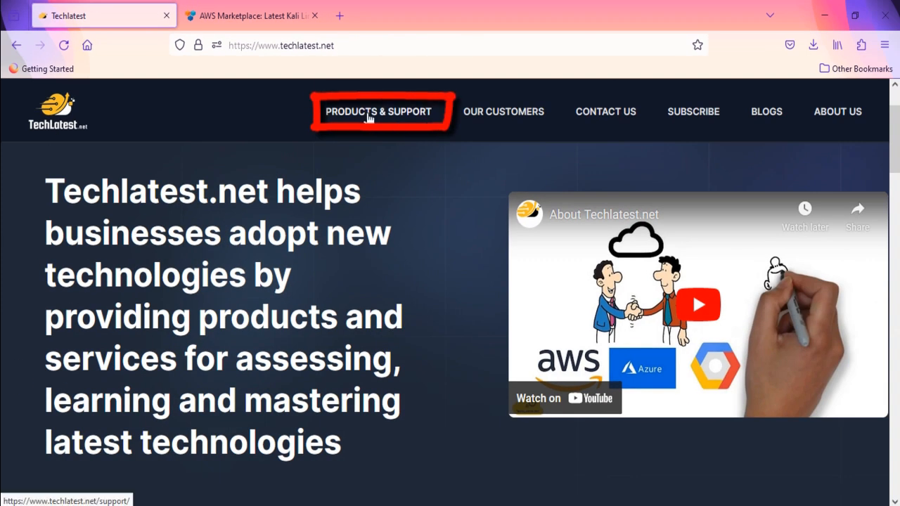
click(368, 119)
click(365, 396)
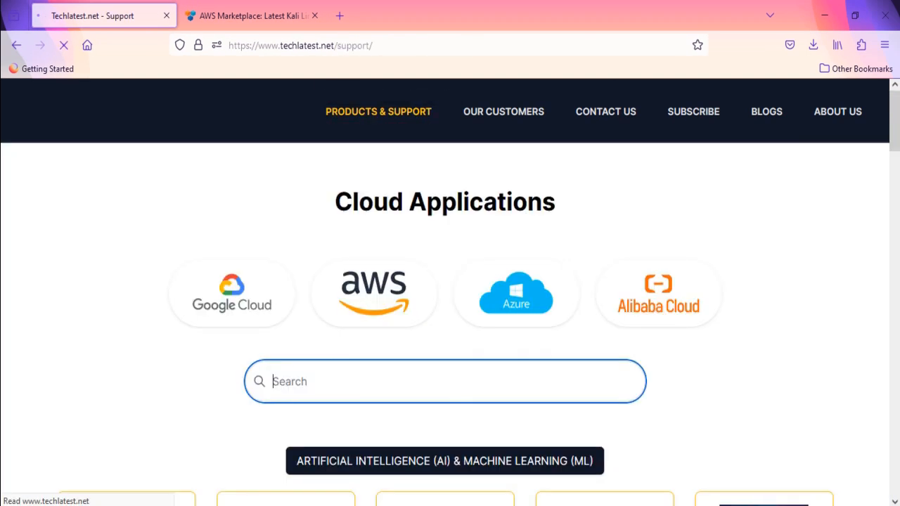
text(kali gui linux)
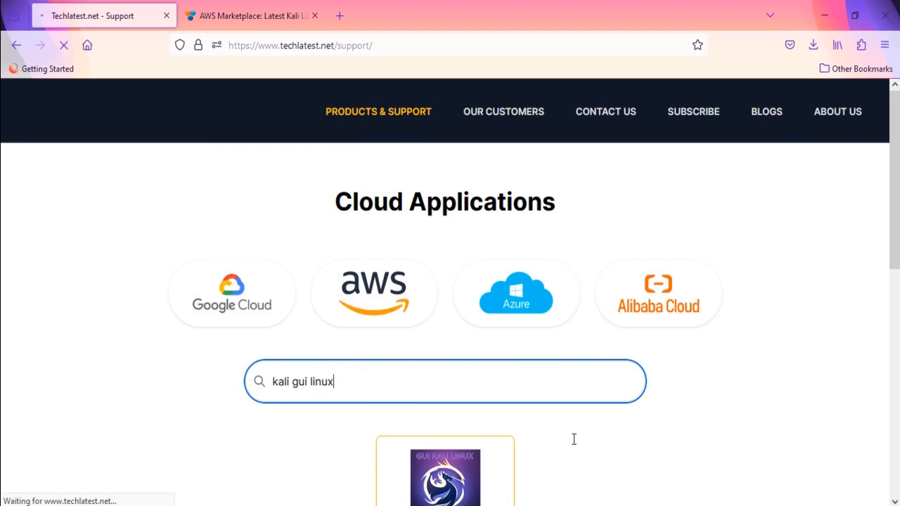
scroll(572, 439, down, 4)
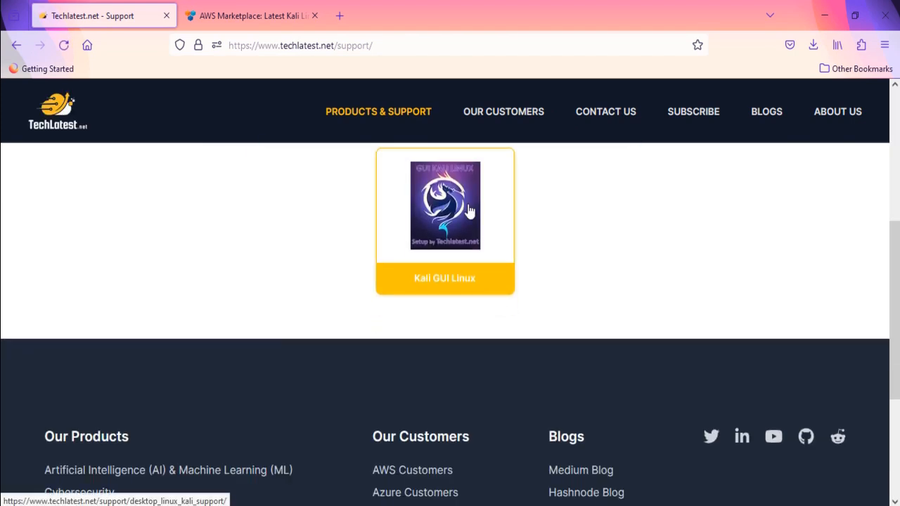
click(469, 211)
Look over the Kali GUI Linux overview, and open its AWS Marketplace listing to launch it on AWS
scroll(461, 300, down, 15)
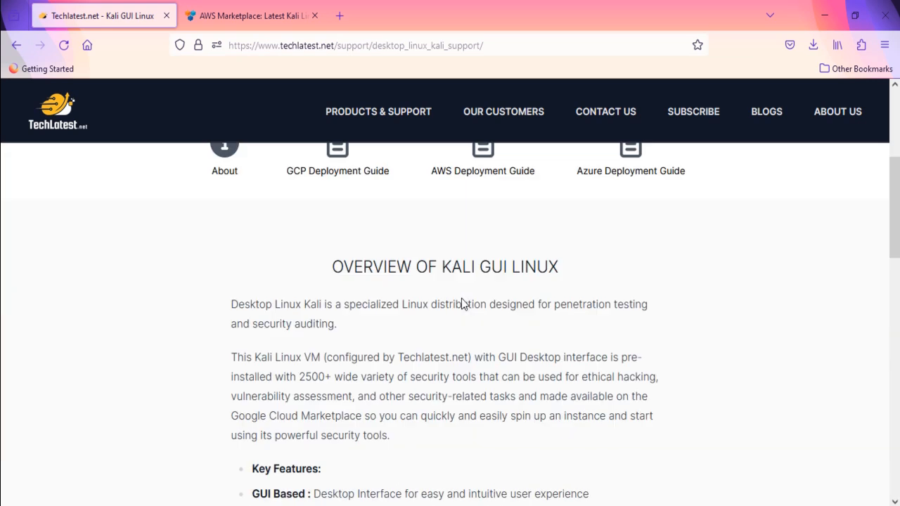
scroll(462, 298, up, 15)
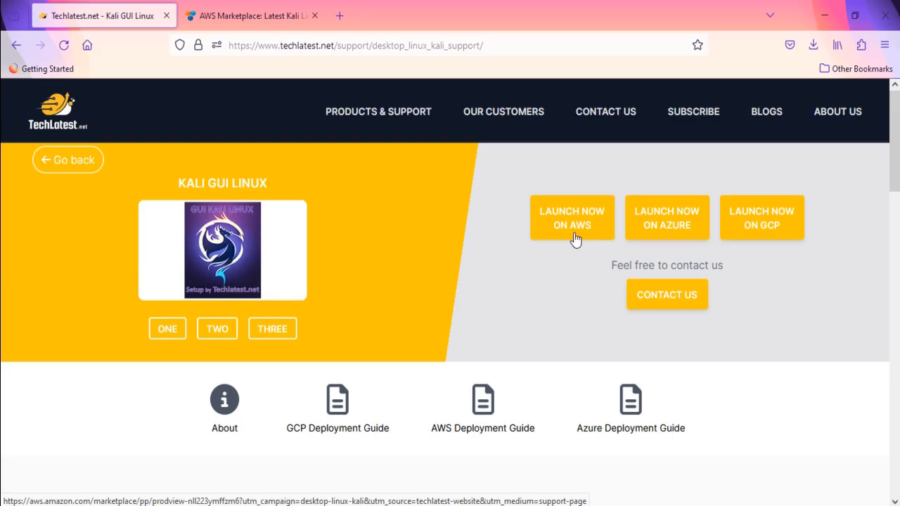
click(577, 238)
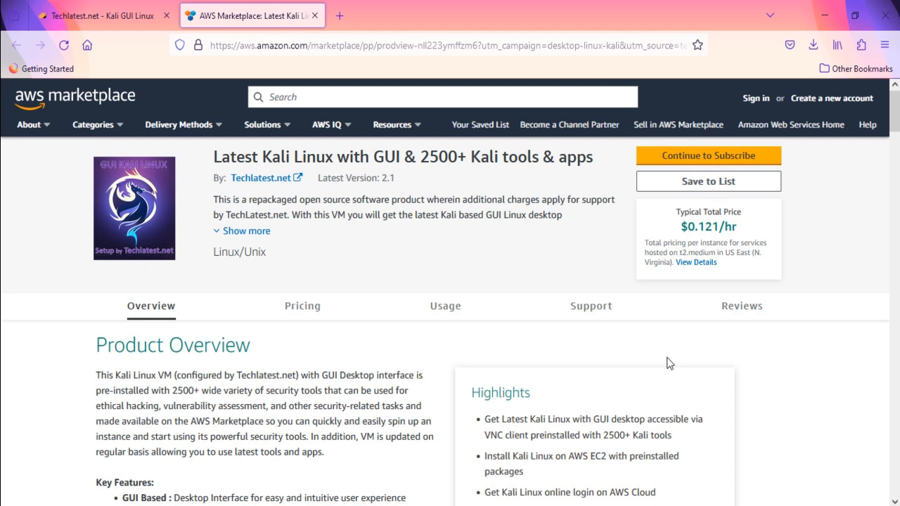
Review the listing's product overview, key features and hourly pricing for the EC2 instance types
scroll(669, 363, down, 5)
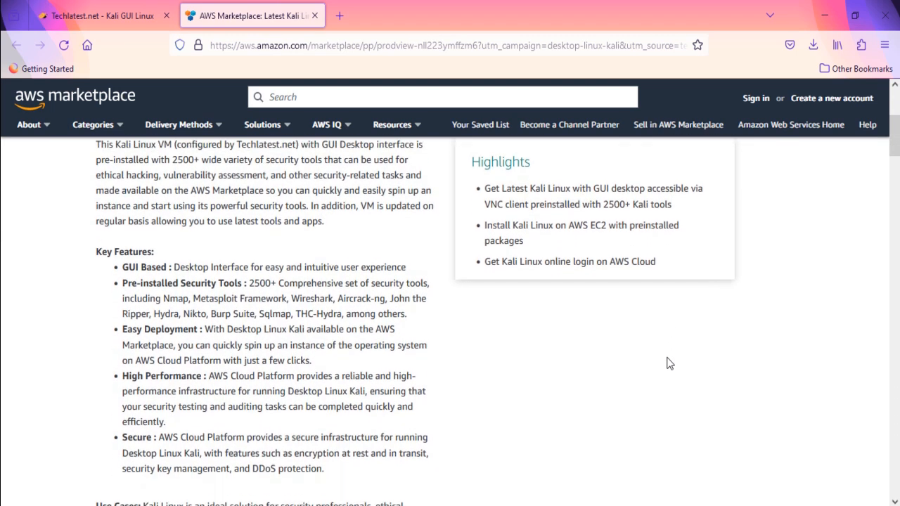
scroll(669, 363, down, 1)
scroll(669, 363, down, 15)
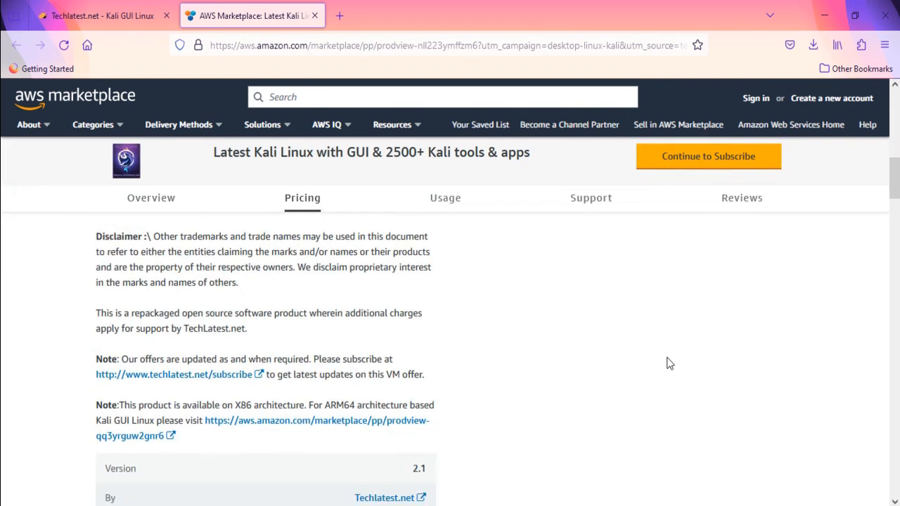
scroll(669, 363, down, 1)
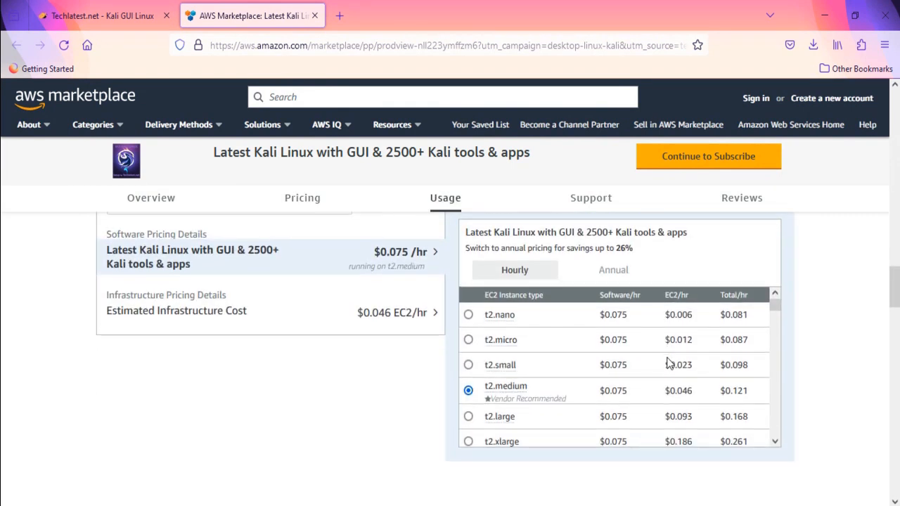
scroll(669, 362, up, 1)
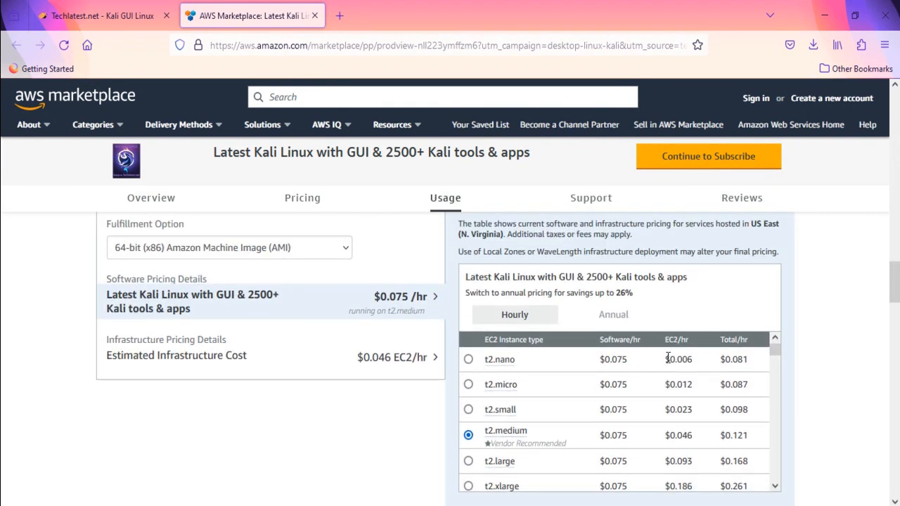
scroll(667, 359, down, 3)
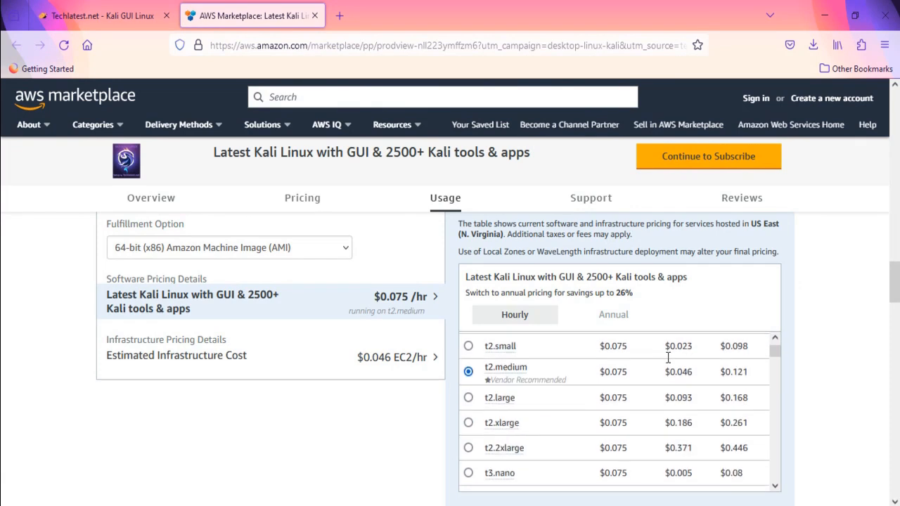
scroll(388, 423, up, 15)
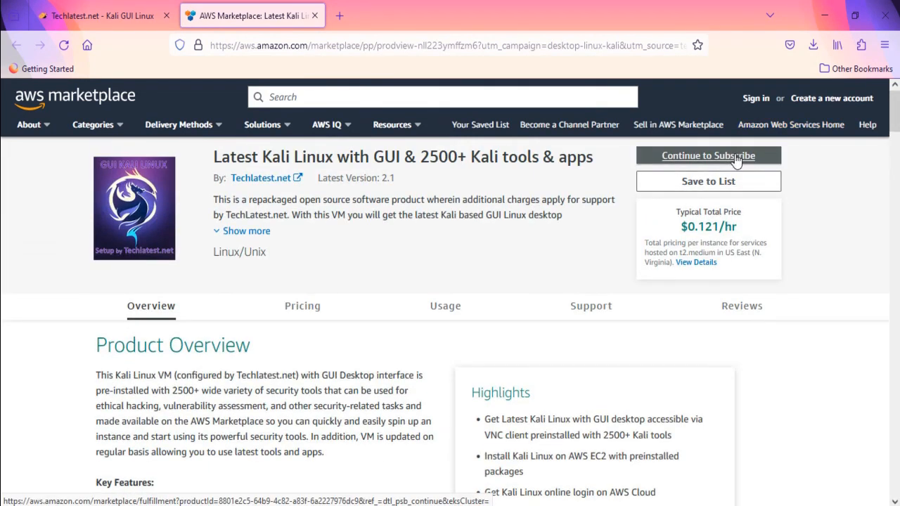
Continue to the subscription page, check the subscription status text, and proceed to the software configuration
click(736, 161)
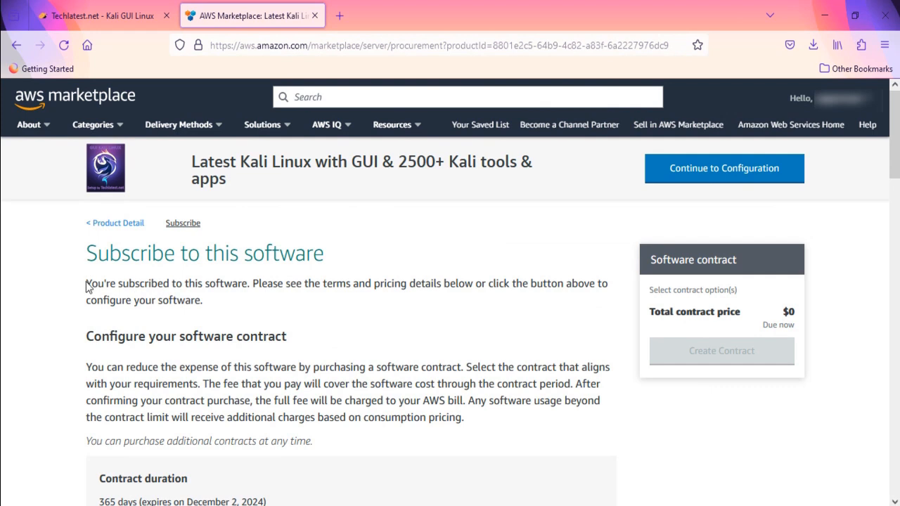
drag(90, 282, 220, 302)
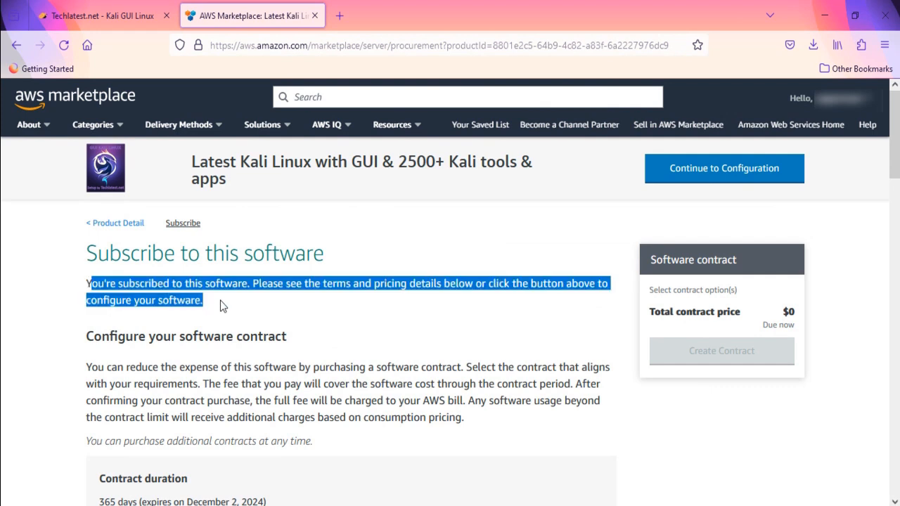
click(717, 169)
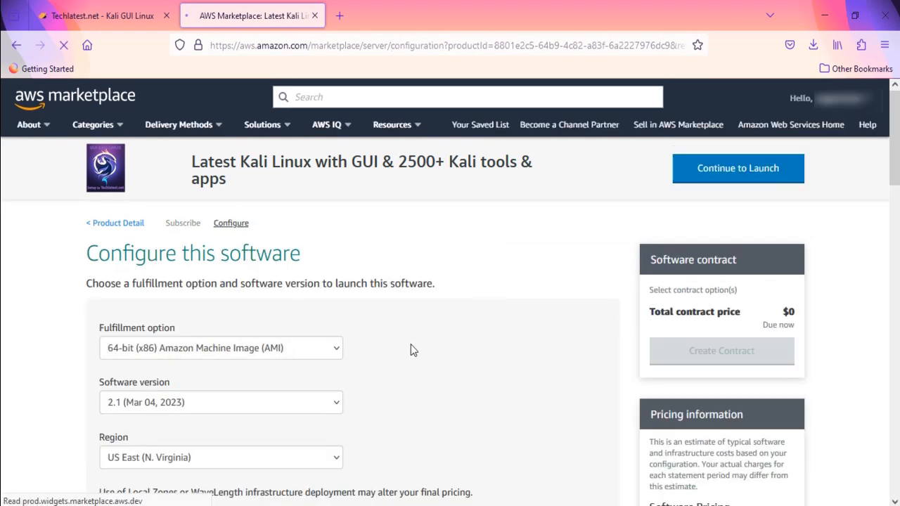
Review the fulfillment option, software version and available regions, keep US East (N. Virginia), and continue to launch
scroll(751, 356, down, 3)
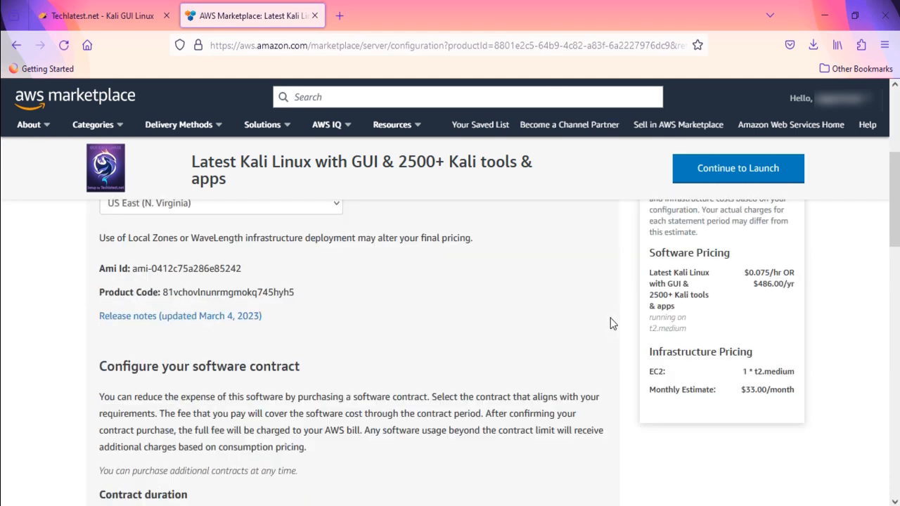
scroll(610, 318, up, 3)
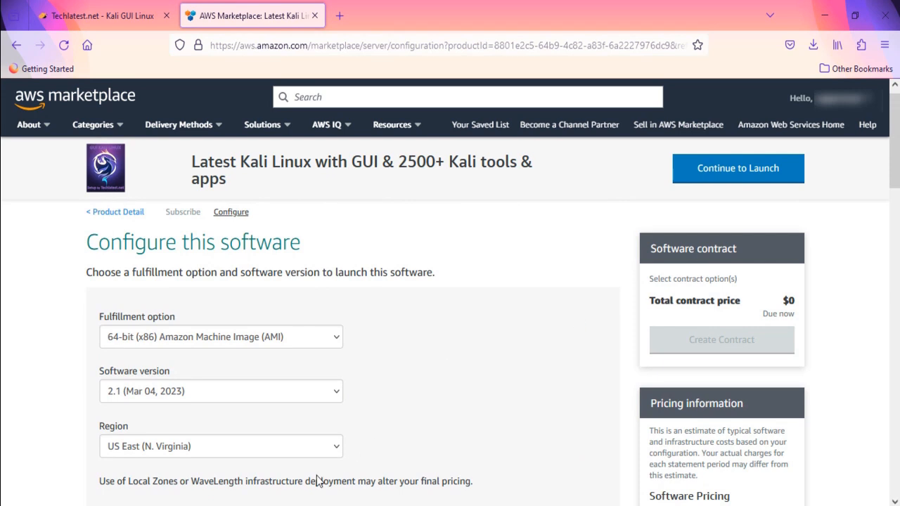
scroll(329, 467, down, 2)
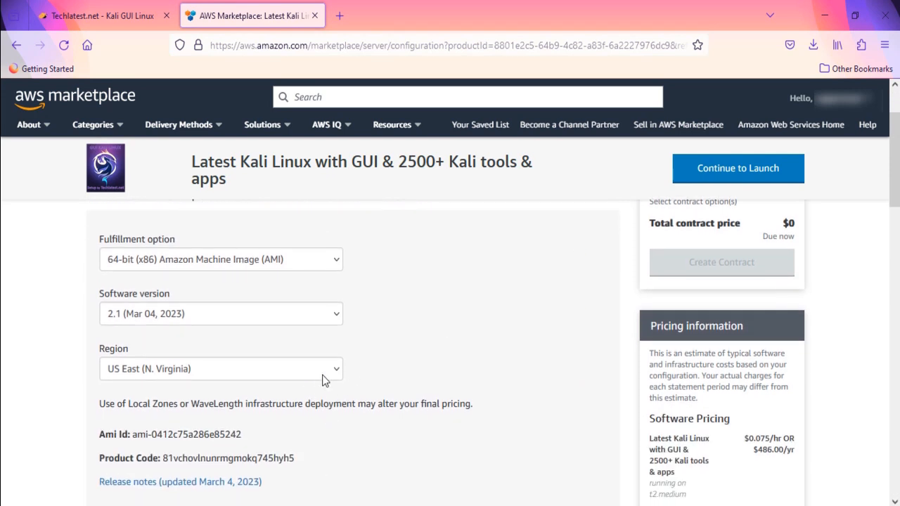
click(325, 373)
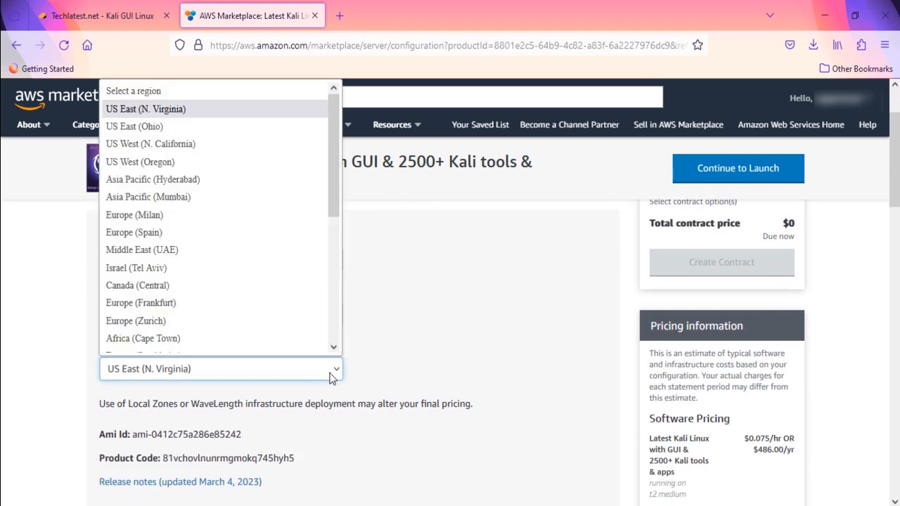
click(421, 345)
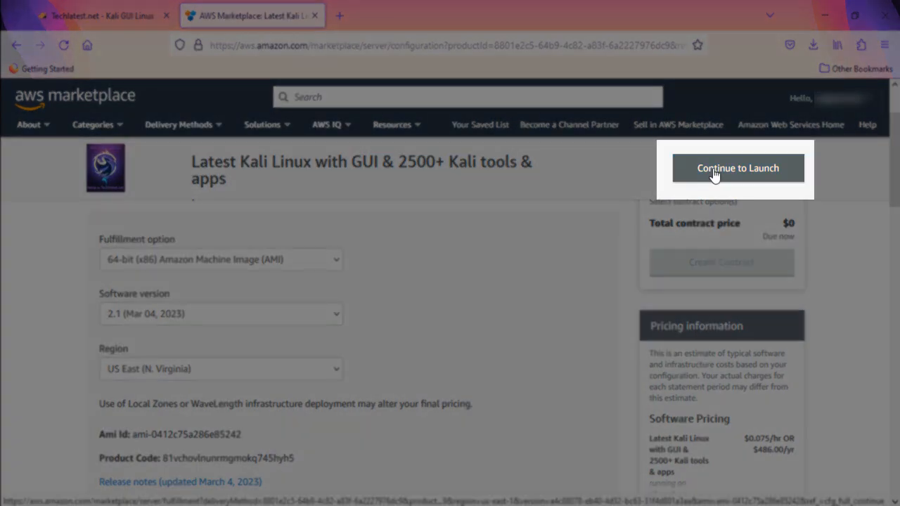
click(713, 175)
Check the available launch actions and keep Launch from Website
scroll(733, 276, down, 3)
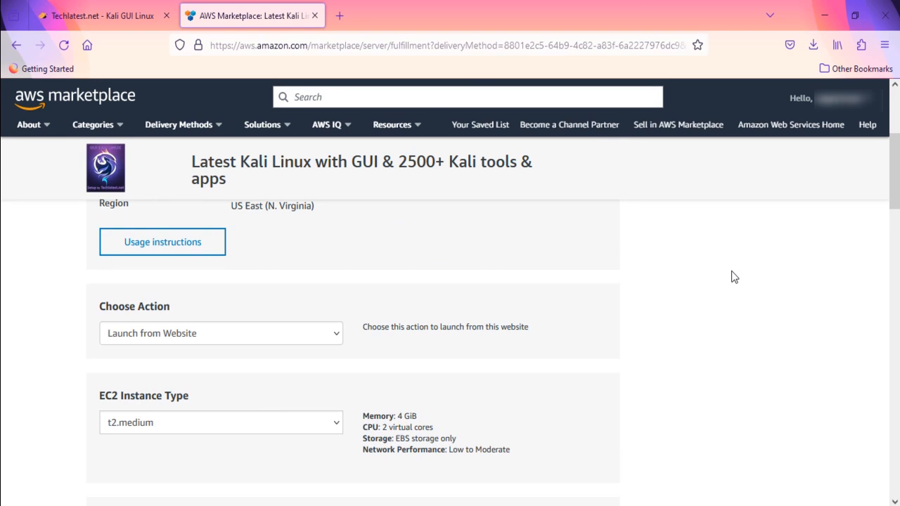
click(339, 335)
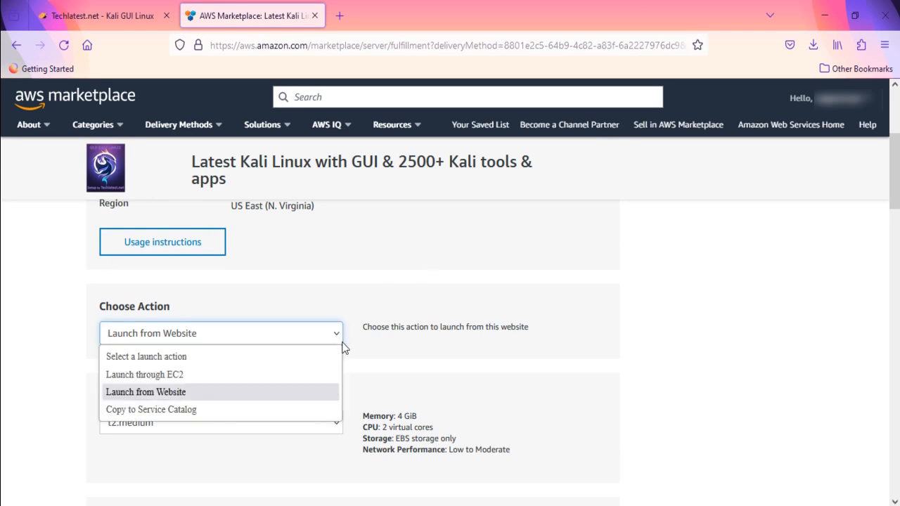
click(415, 353)
scroll(232, 329, down, 1)
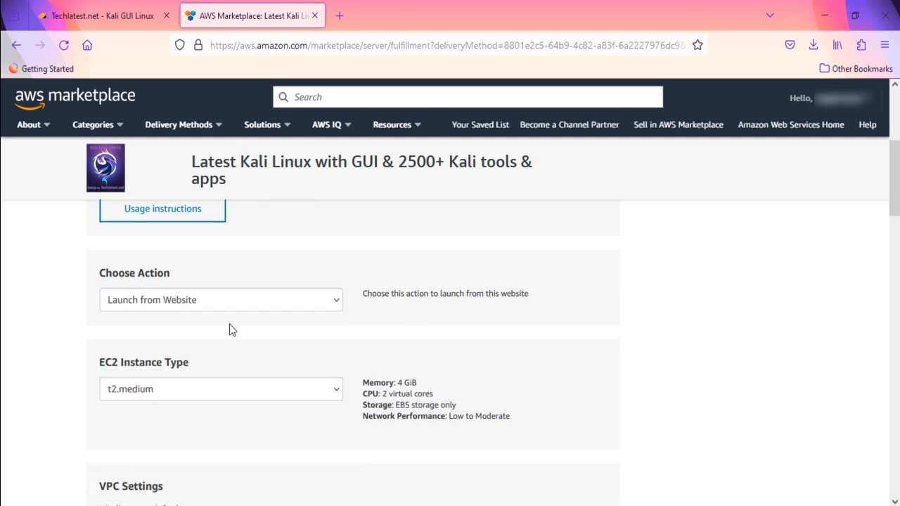
Check the available EC2 instance types, keep t2.medium, and examine its memory, CPU, storage and network specifications
click(334, 395)
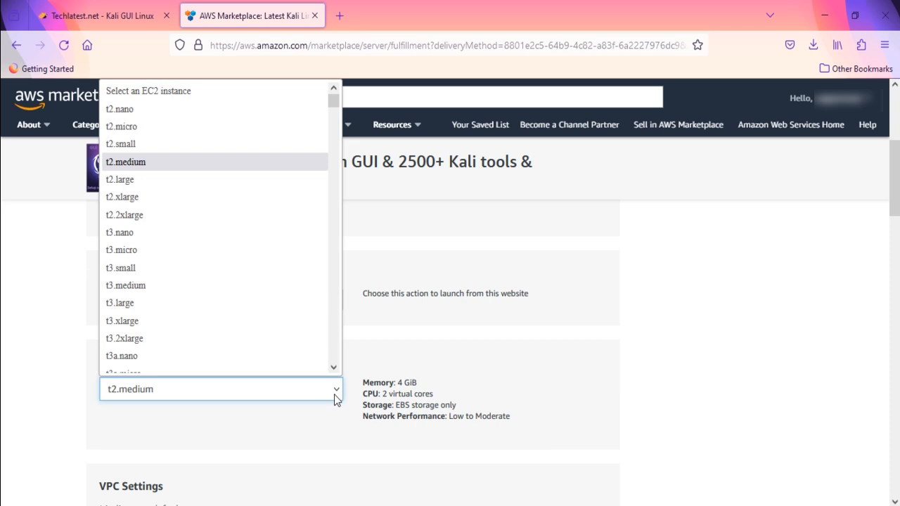
click(344, 393)
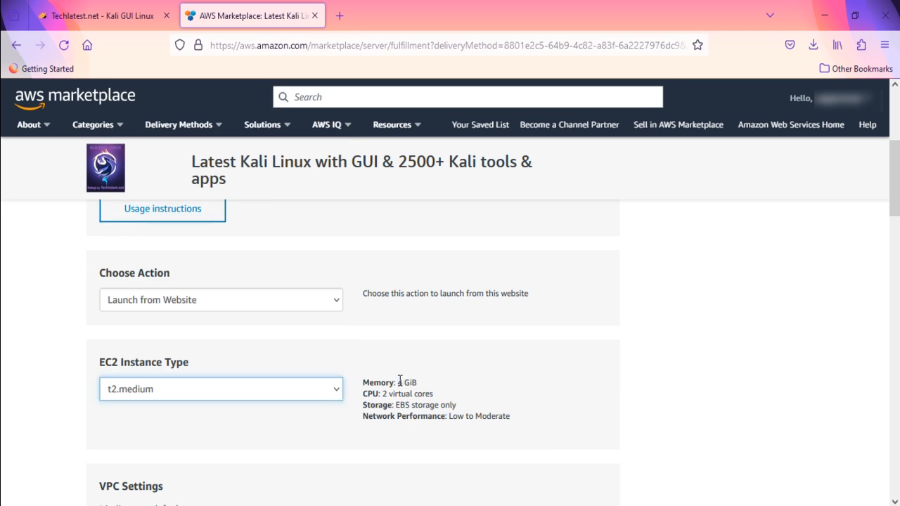
drag(398, 382, 530, 424)
click(589, 422)
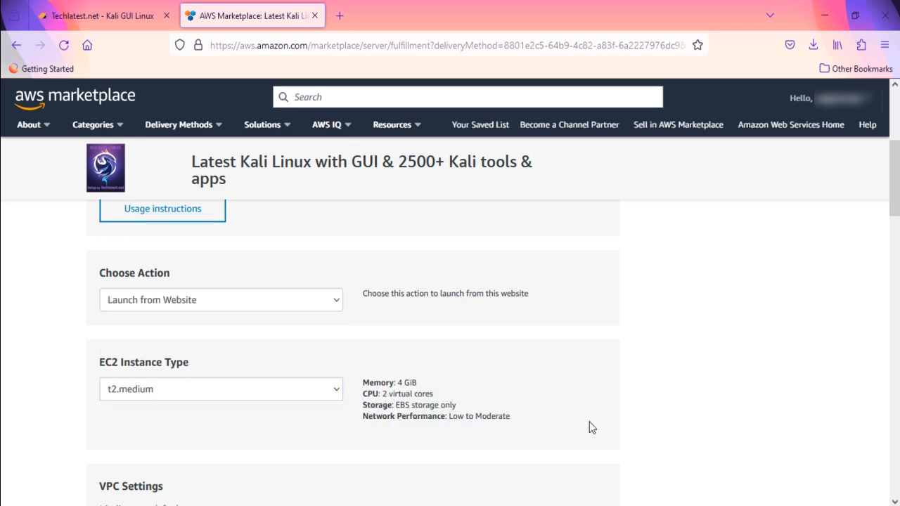
Keep the VPC and subnet settings, and start a new security group based on the seller settings, named "kali linux sg"
scroll(589, 421, down, 4)
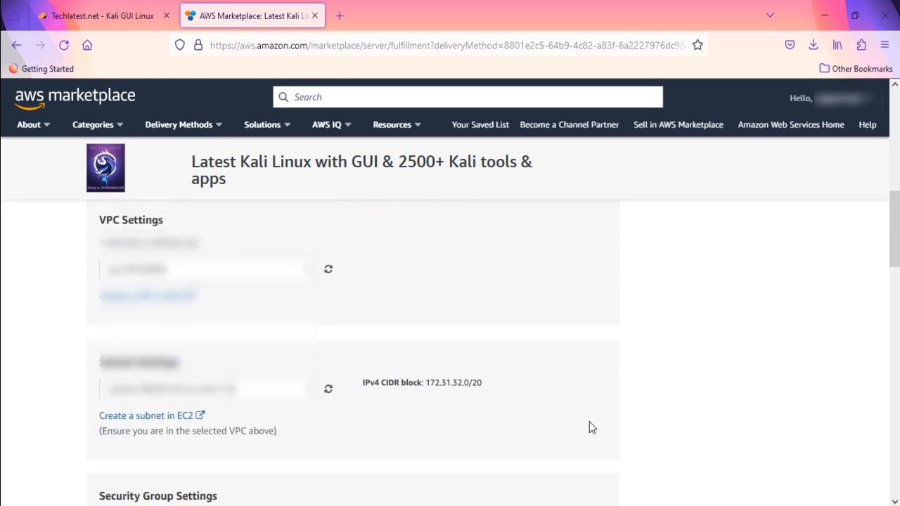
scroll(589, 422, up, 1)
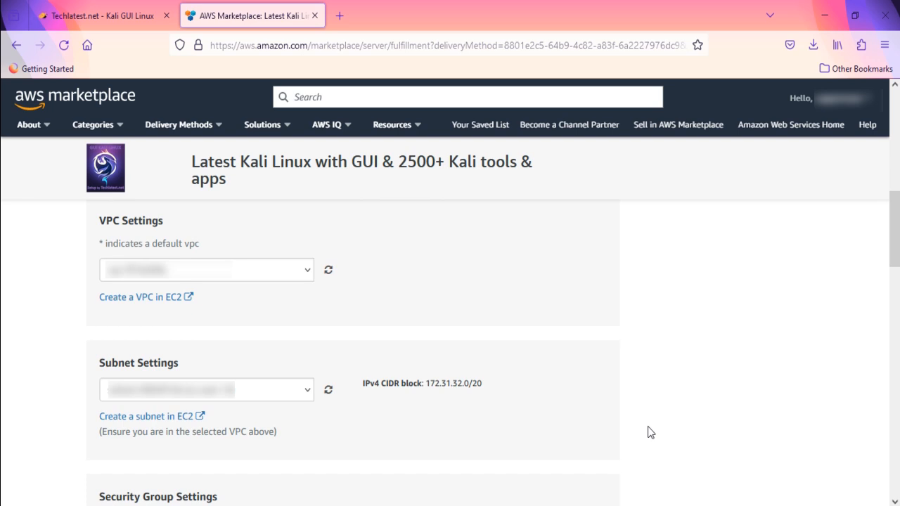
scroll(650, 432, down, 4)
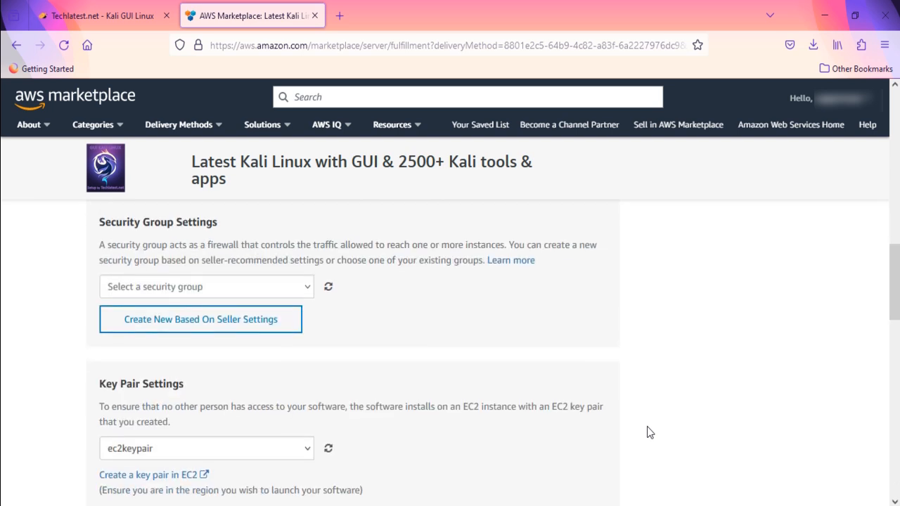
click(230, 320)
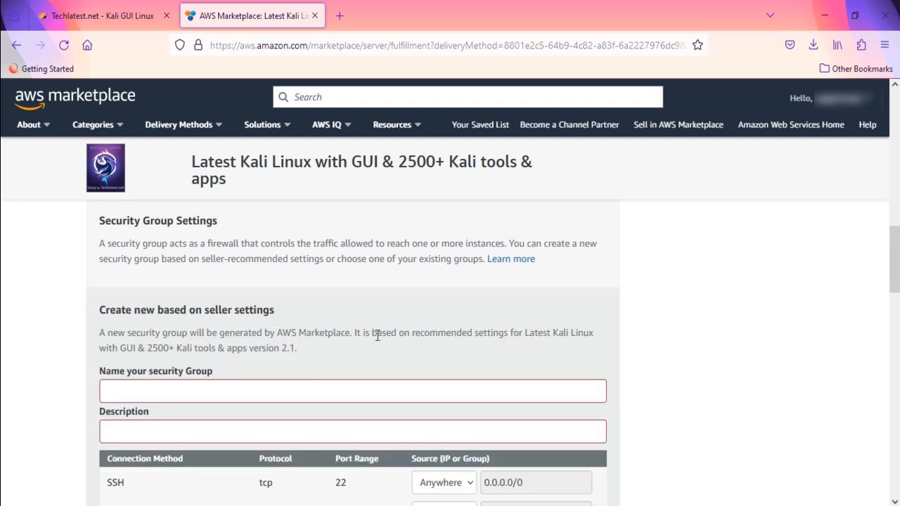
scroll(377, 335, down, 2)
click(329, 256)
text(kali linux)
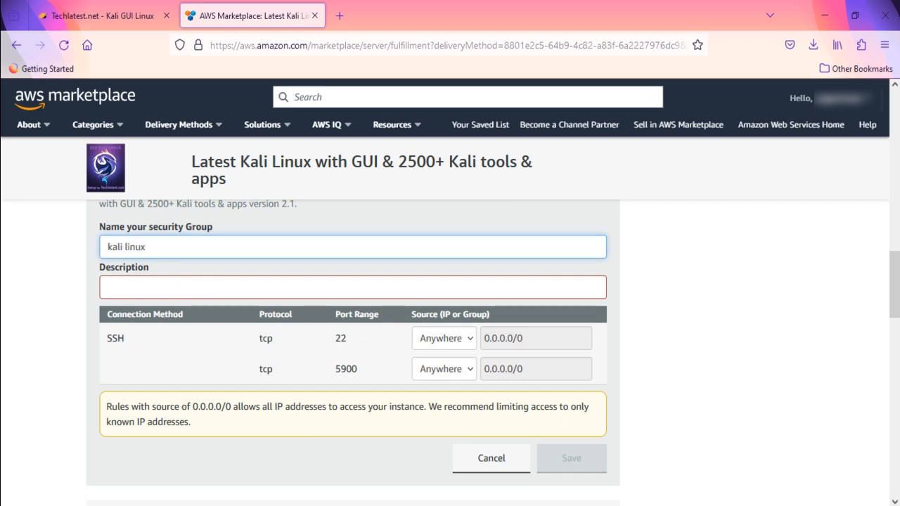
text( sg)
Describe the new security group as "security group for kali linux" and save it
key(Tab)
text(security group for kali li)
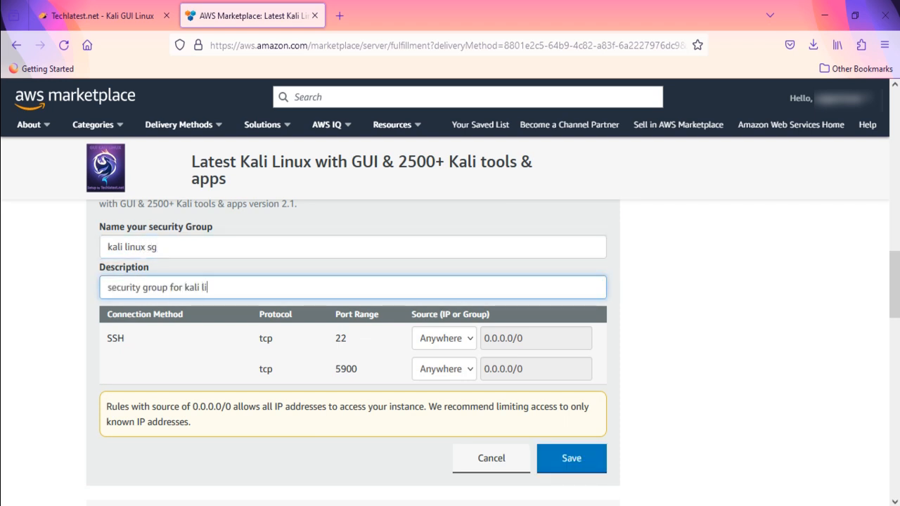
text(nux)
click(572, 467)
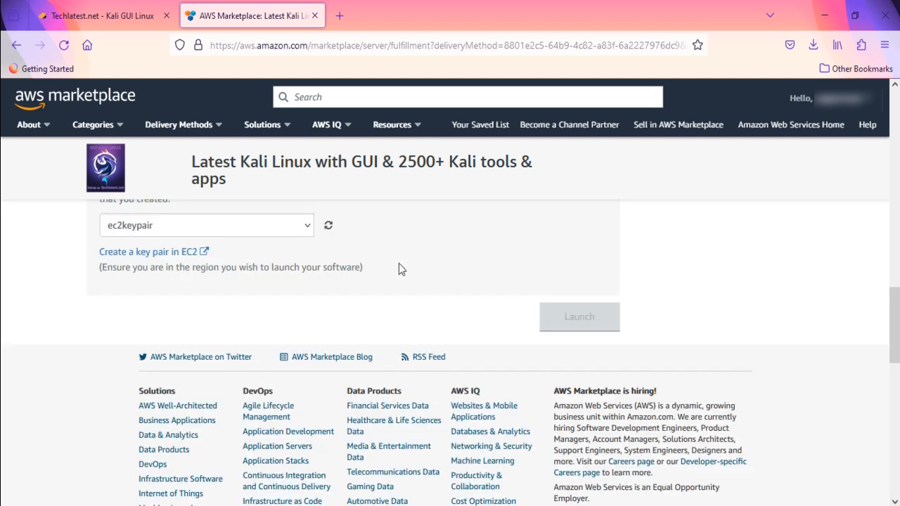
scroll(398, 269, up, 1)
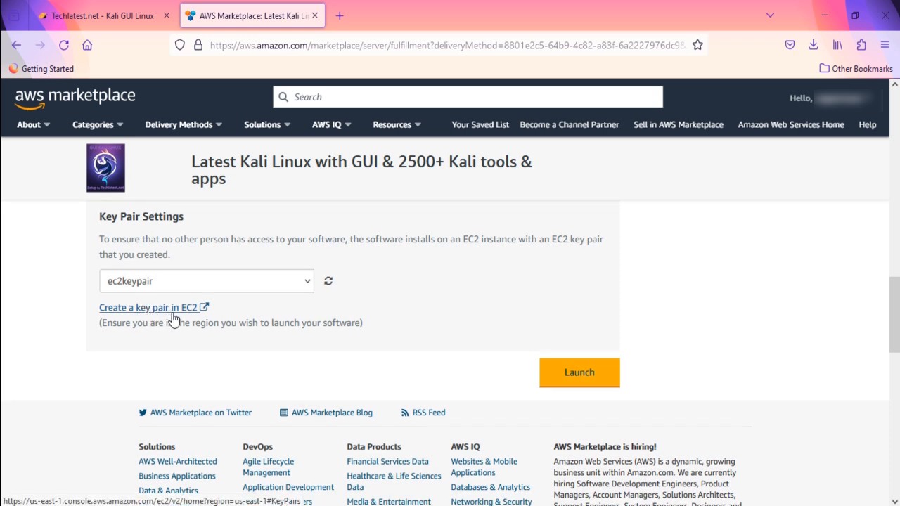
Select an existing EC2 key pair in the key pair settings and launch the Kali Linux instance
click(305, 282)
scroll(328, 346, down, 1)
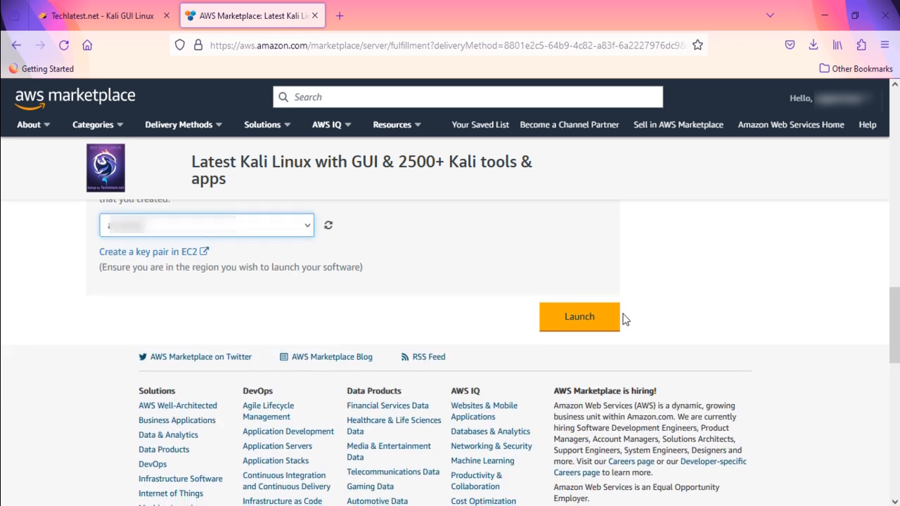
click(599, 327)
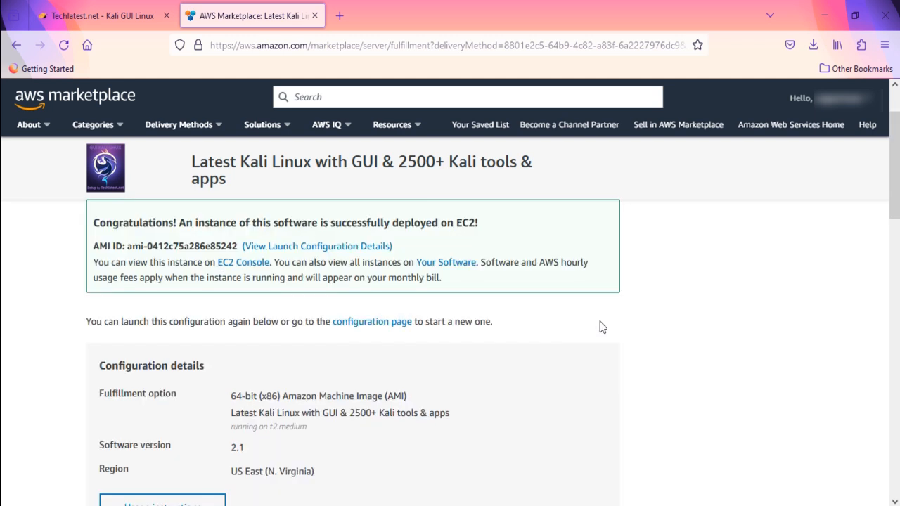
Copy the kali-linux-demo instance's public IPv4 address from the EC2 console and set up a PuTTY SSH session with it and the private key file
click(242, 264)
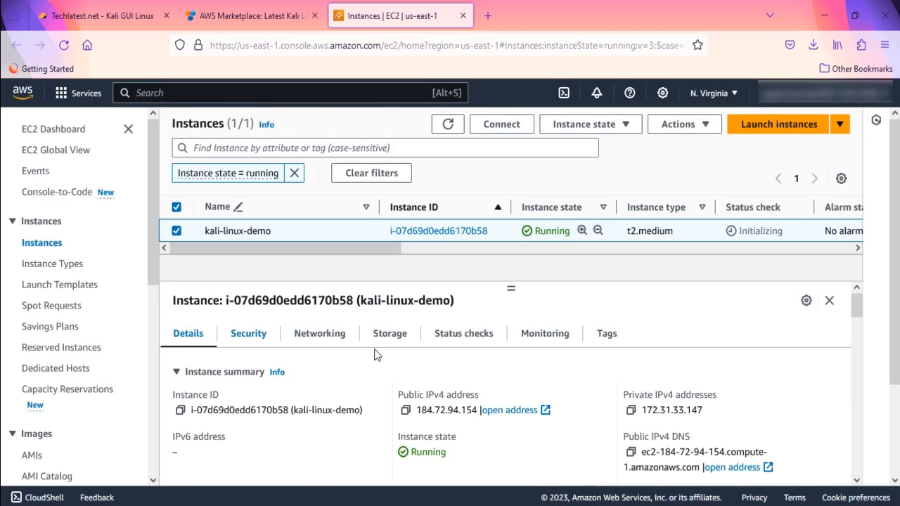
click(406, 410)
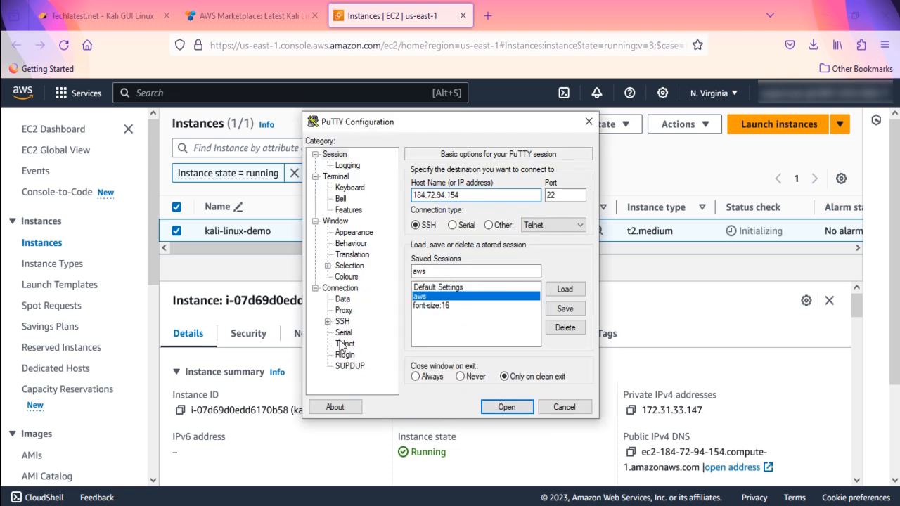
click(327, 322)
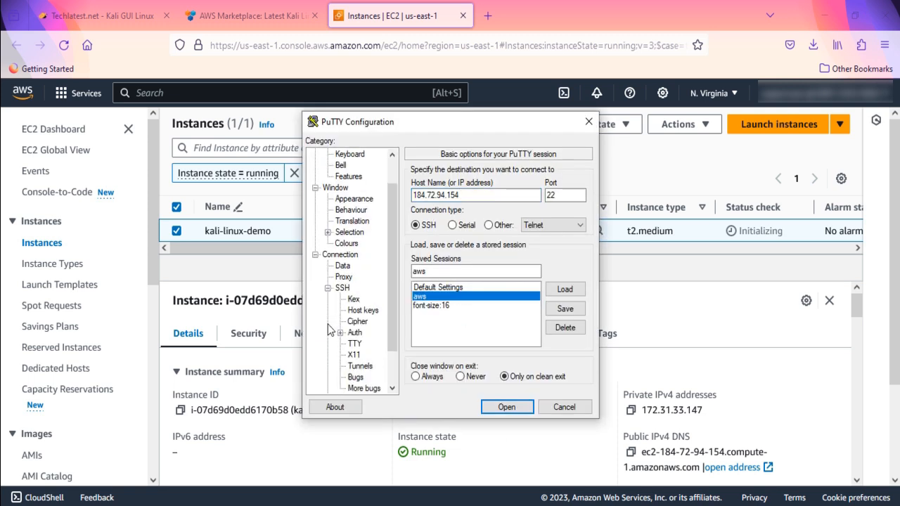
click(340, 333)
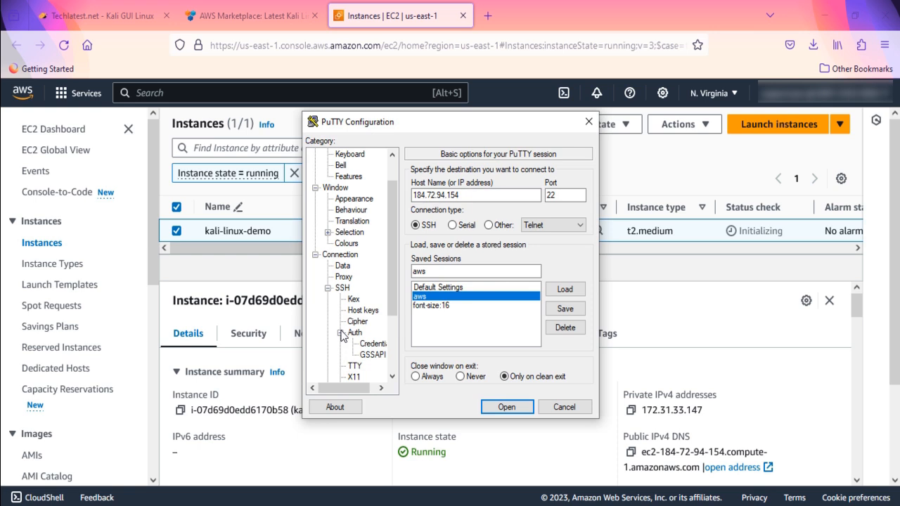
drag(333, 391, 350, 390)
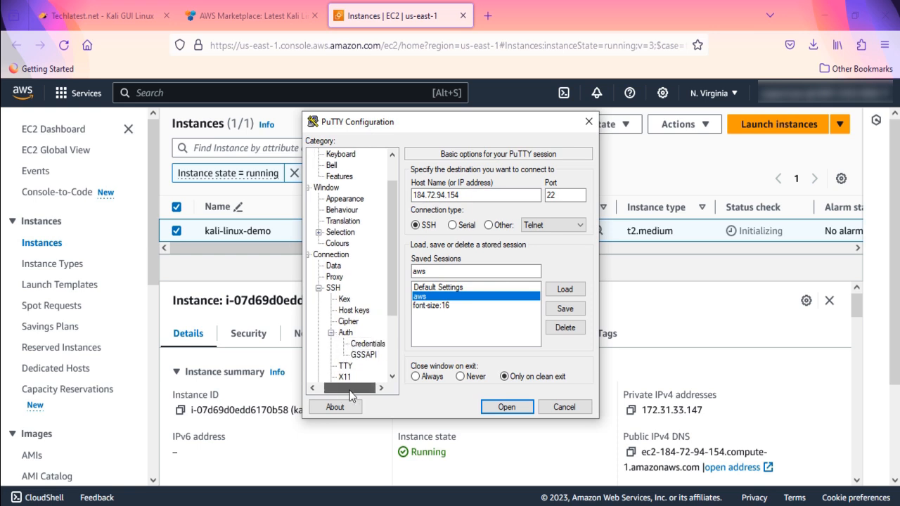
click(369, 344)
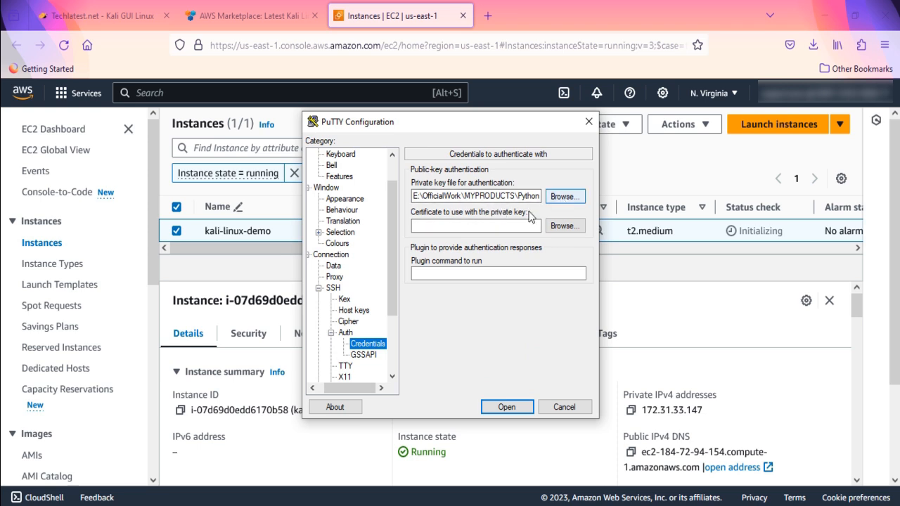
Start the SSH connection, accept the server's host key, and log in as ubuntu with the key's passphrase
click(507, 407)
click(320, 383)
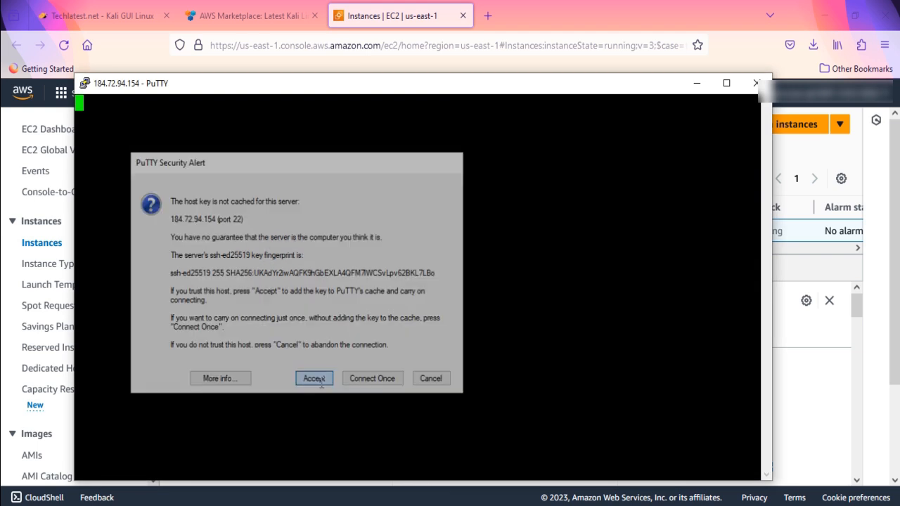
text(ubuntu)
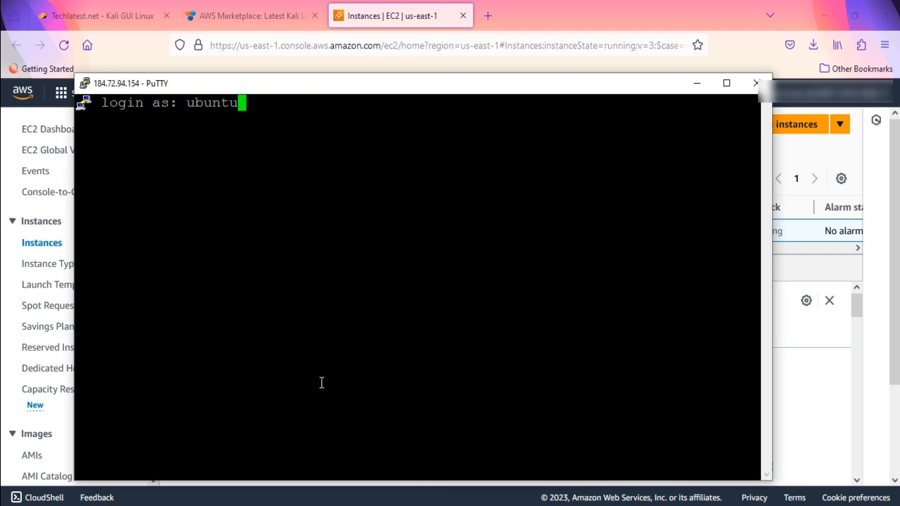
key(Return)
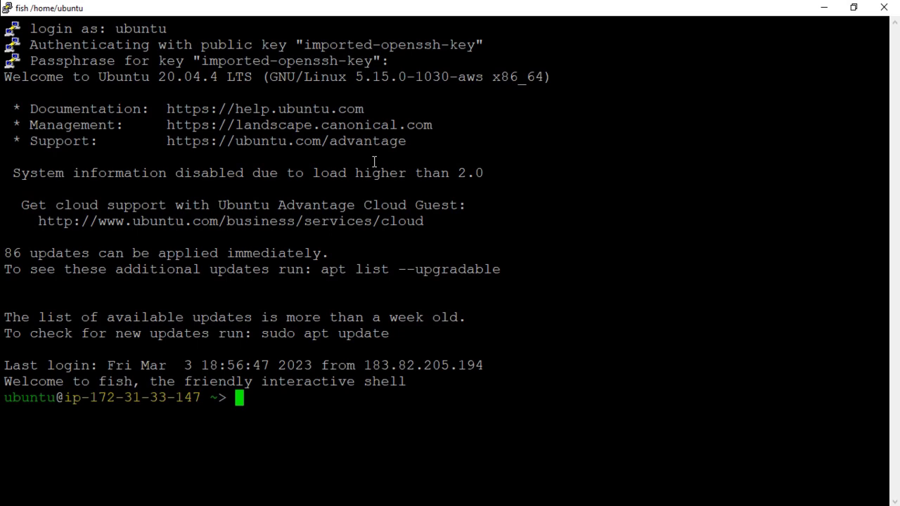
Clear the terminal and enter the Kali container's shell with "sudo docker exec -it kali-linux /bin/bash"
text(clear)
key(Return)
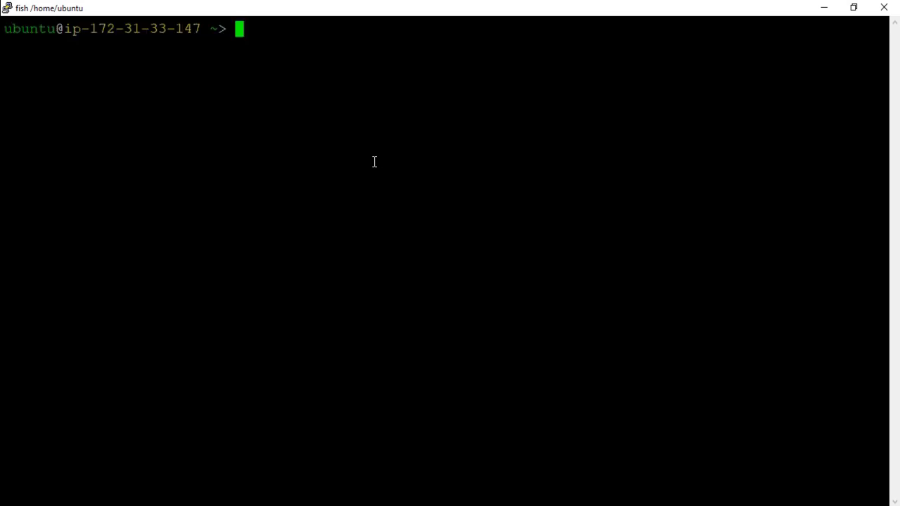
text(sudo dock)
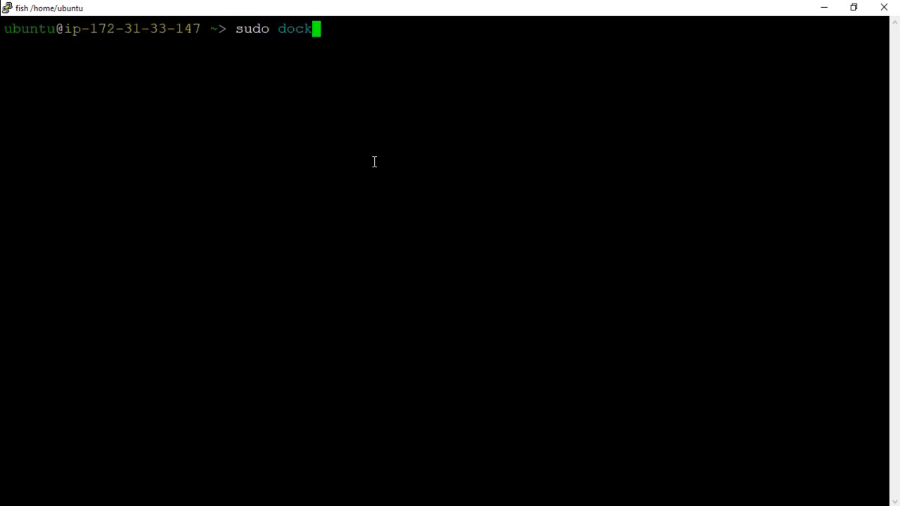
text(er exec -it kali-linux /bin/bash)
key(Return)
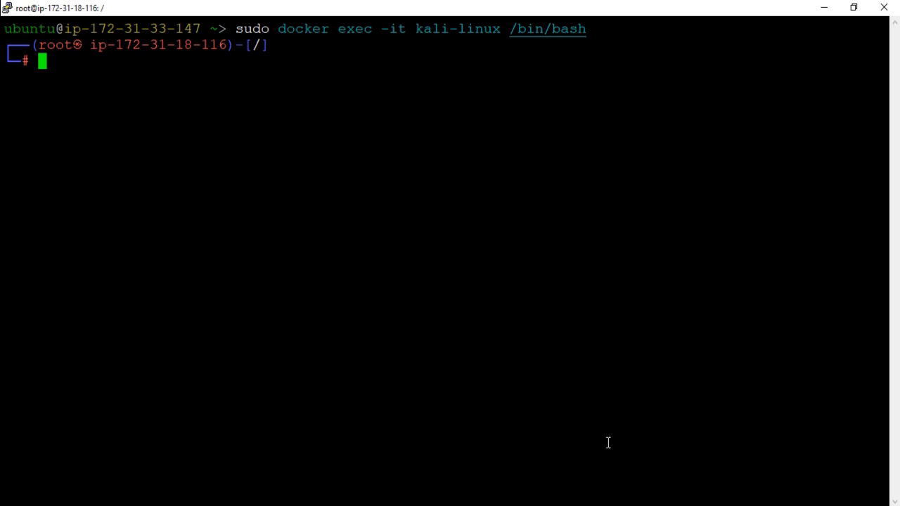
Switch to VNC Viewer, connect to 184.72.94.154 over the unencrypted connection, and maximize the remote desktop window
click(615, 505)
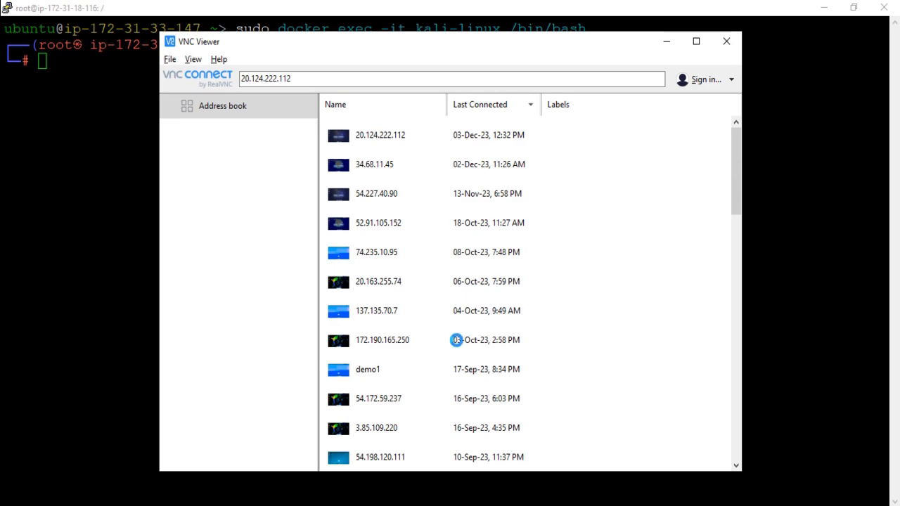
click(301, 78)
key(ctrl+v)
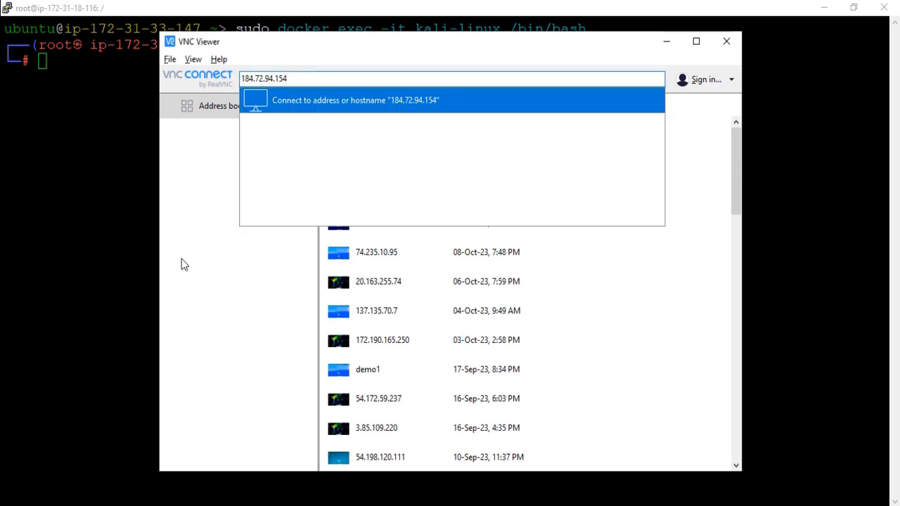
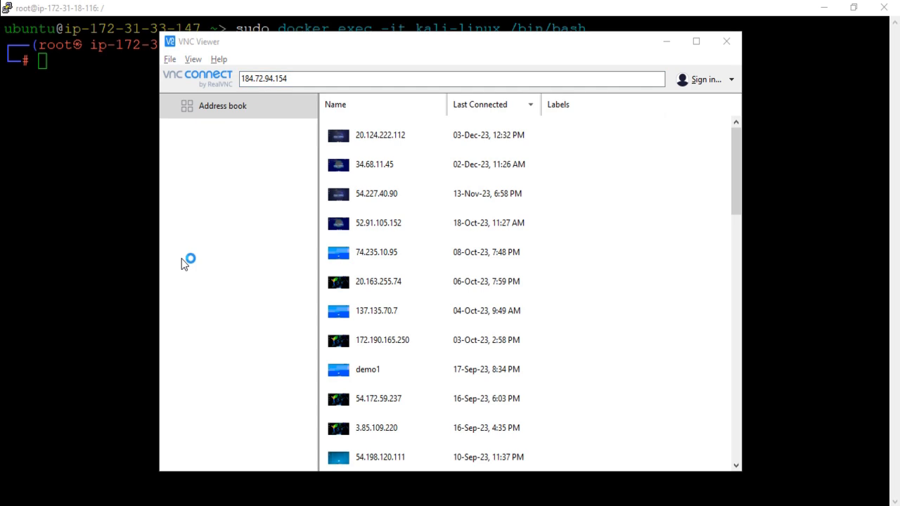
click(505, 332)
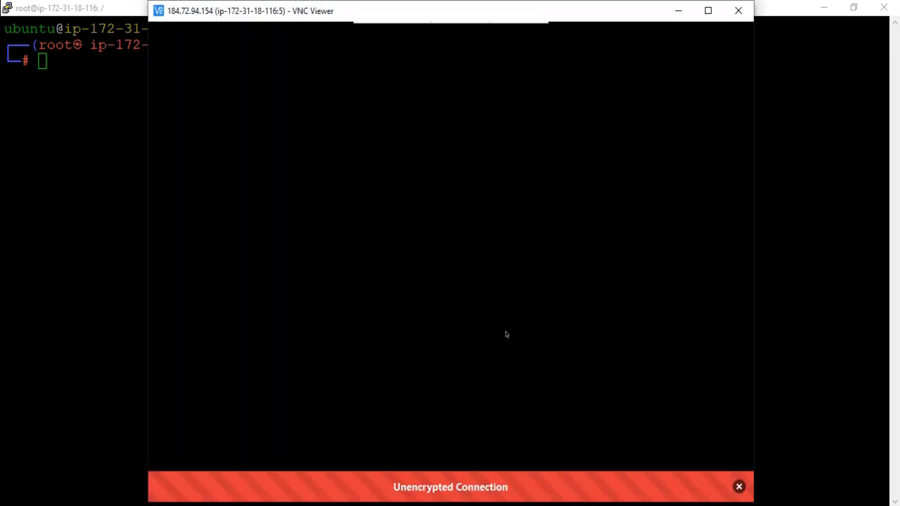
click(707, 12)
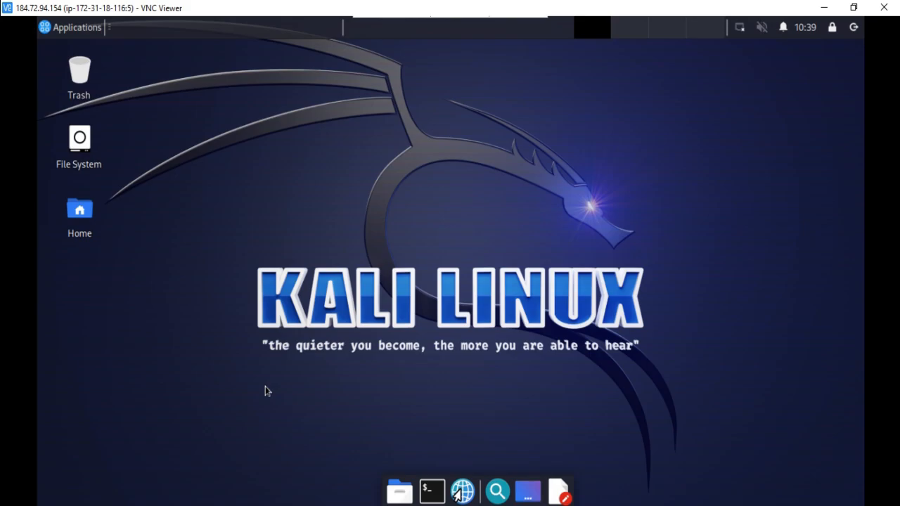
Browse the tool categories in the Kali desktop's Applications menu, and close it
click(77, 28)
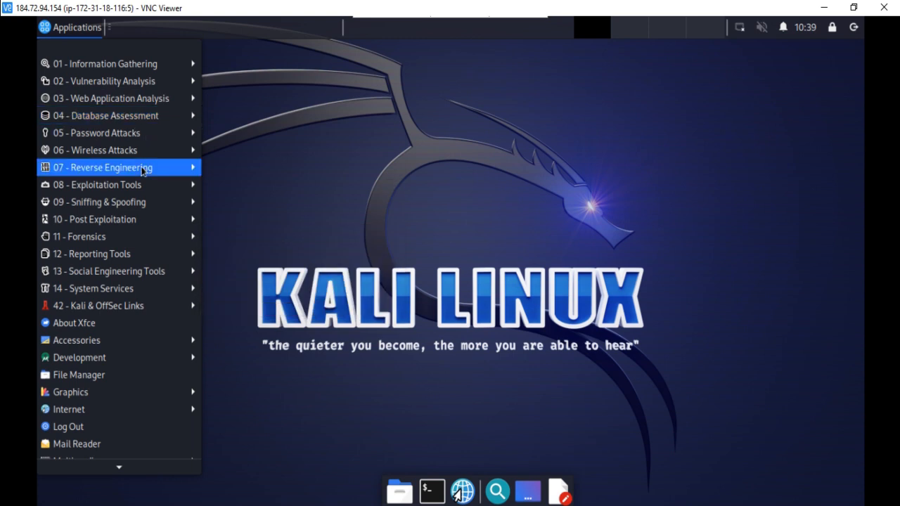
mouse_move(142, 171)
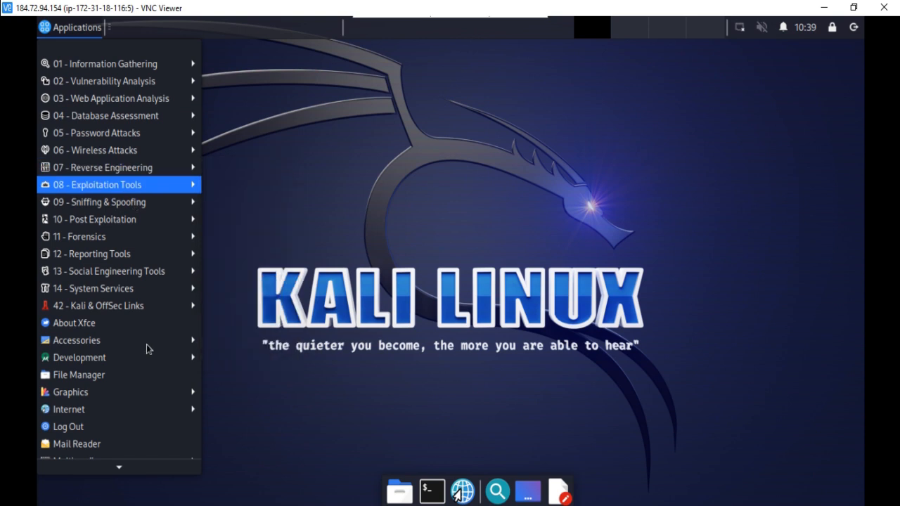
mouse_move(146, 344)
click(455, 444)
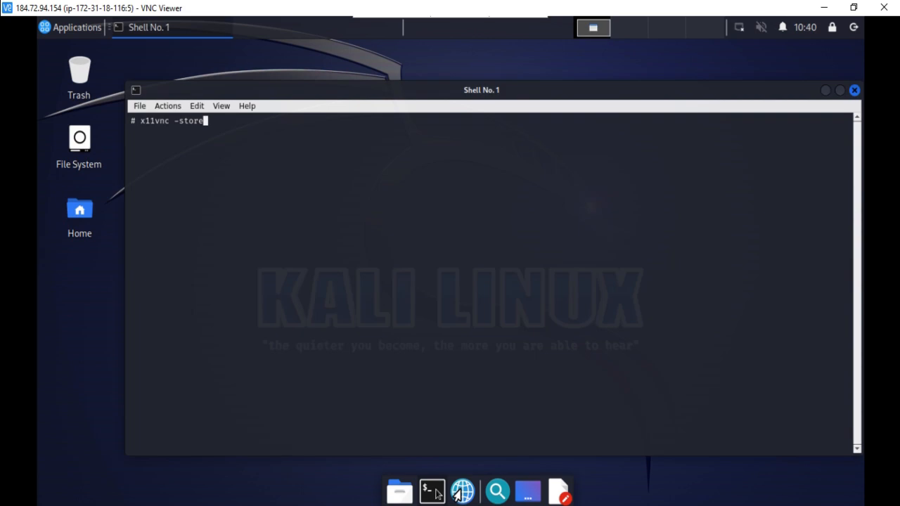
Run "x11vnc -storepasswd" in a Kali shell, enter and verify a new VNC password, and write it to /root/.vnc/passwd
text(epasswd)
key(Return)
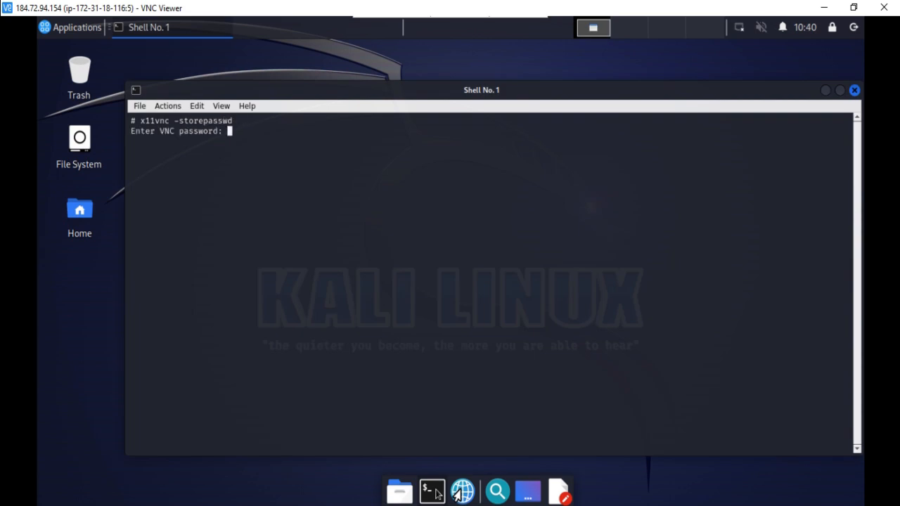
key(Return)
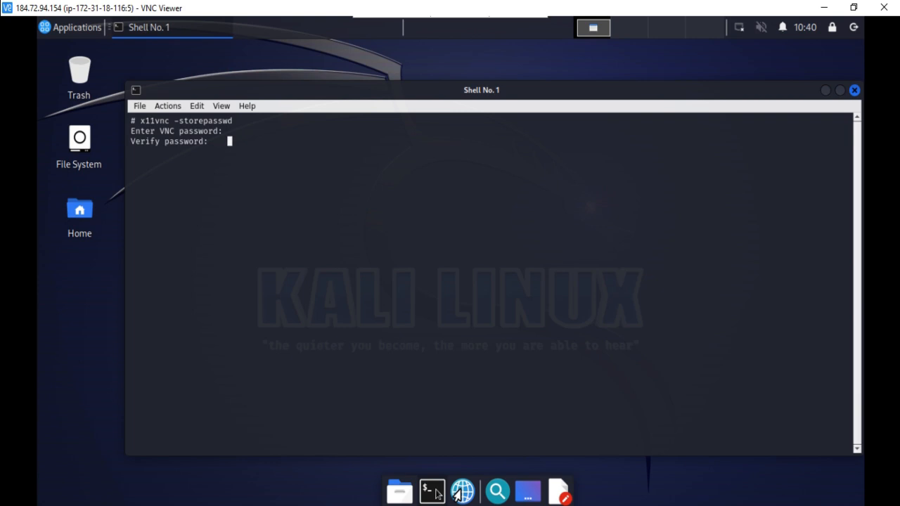
key(Return)
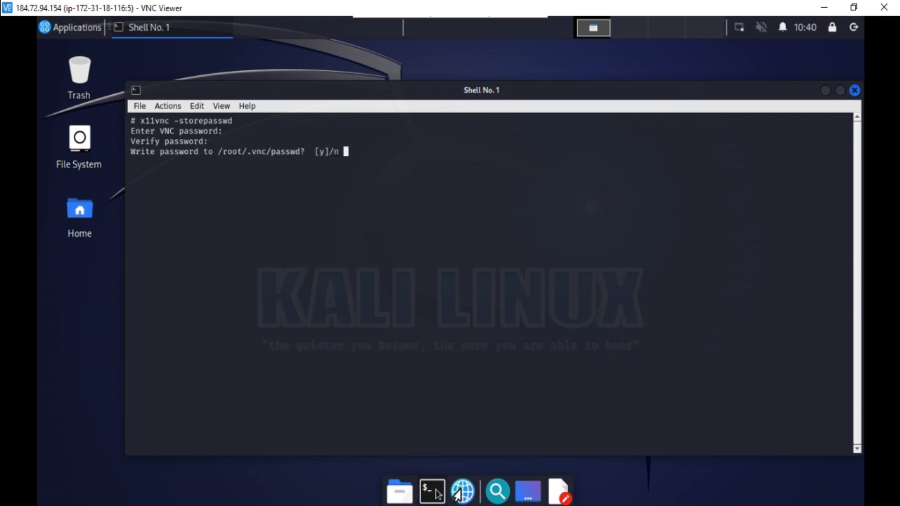
text(y)
key(Return)
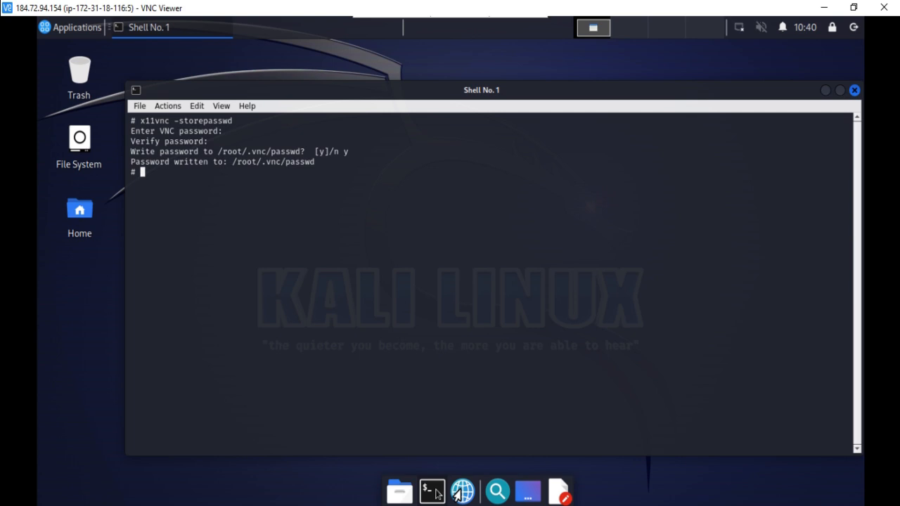
Reboot the instance with "sudo init 6" and reconnect VNC Viewer to 184.72.94.154, authenticating with the VNC password
text(6)
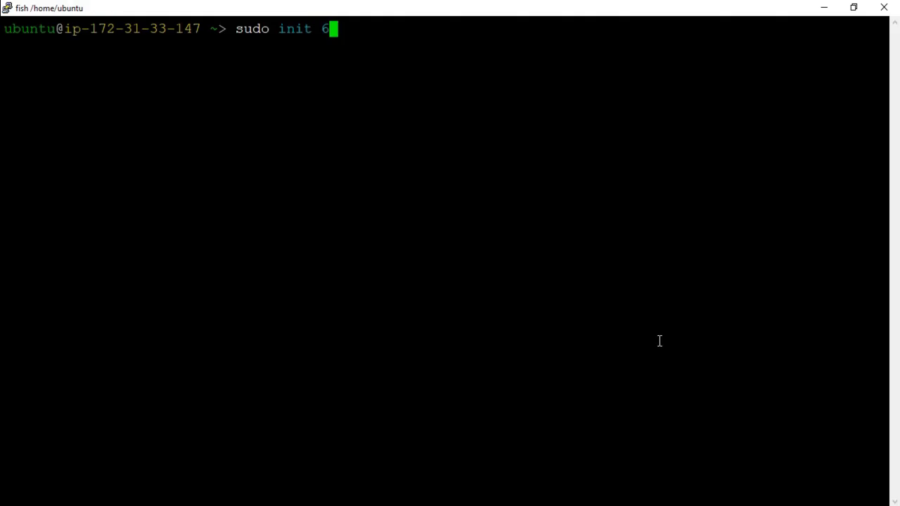
key(Return)
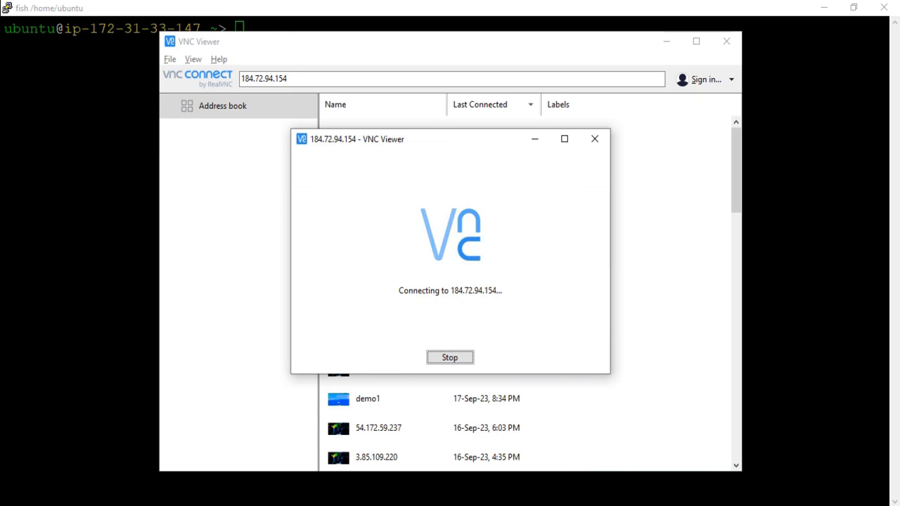
key(Left)
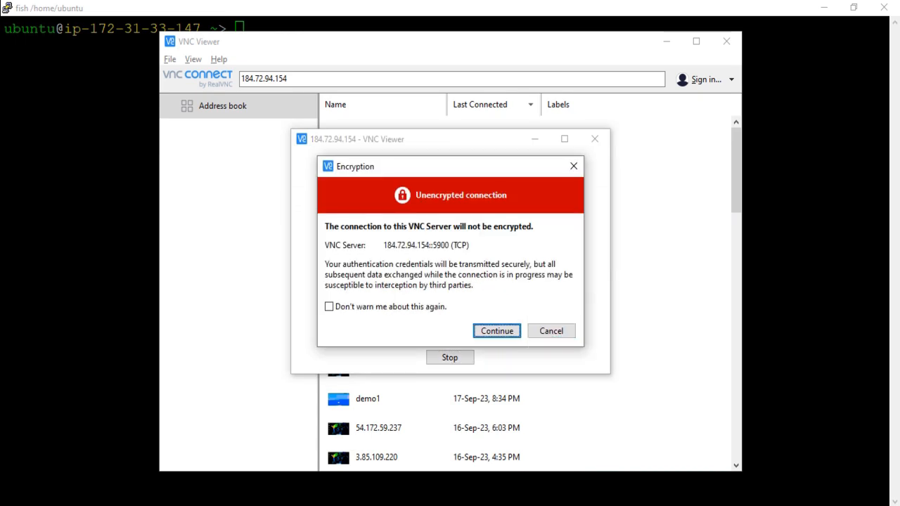
key(Return)
text(•••••••••)
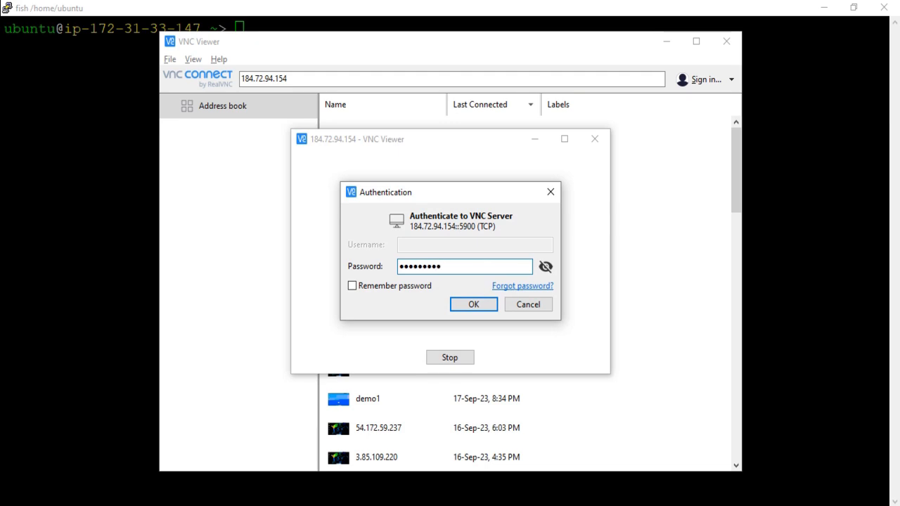
key(Return)
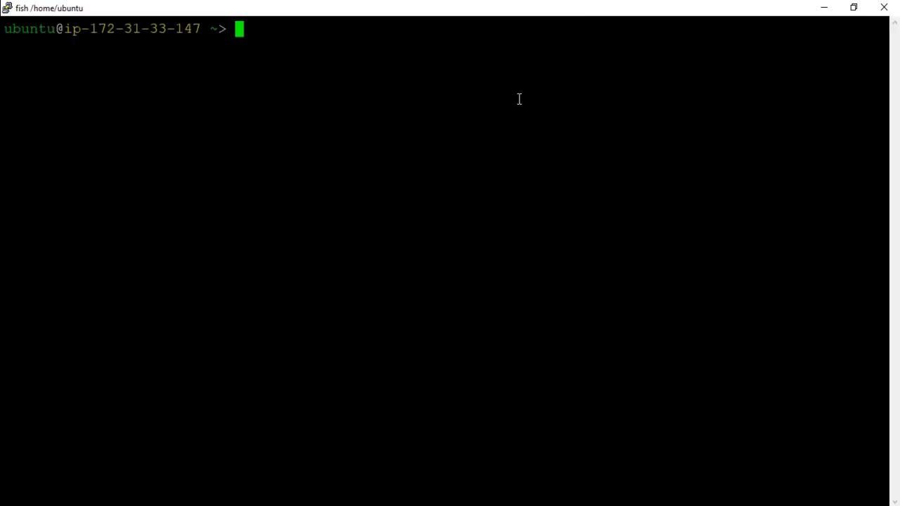
List all containers on the host with "sudo docker ps -a" and check the kali-linux container's status
text(sudo d)
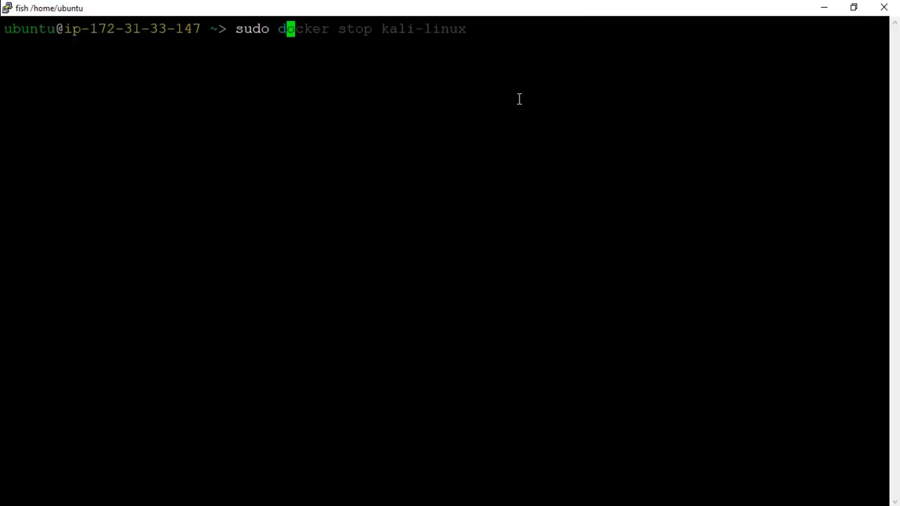
text(ocker ps -a)
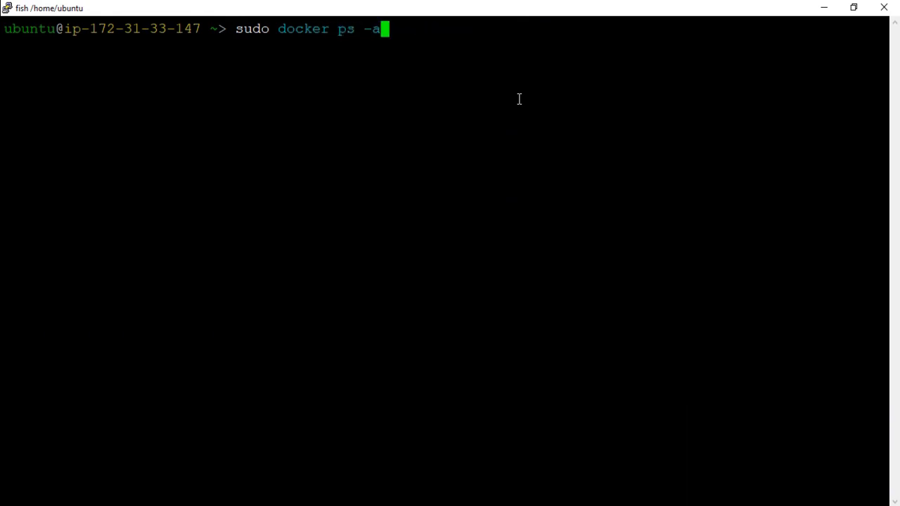
key(Return)
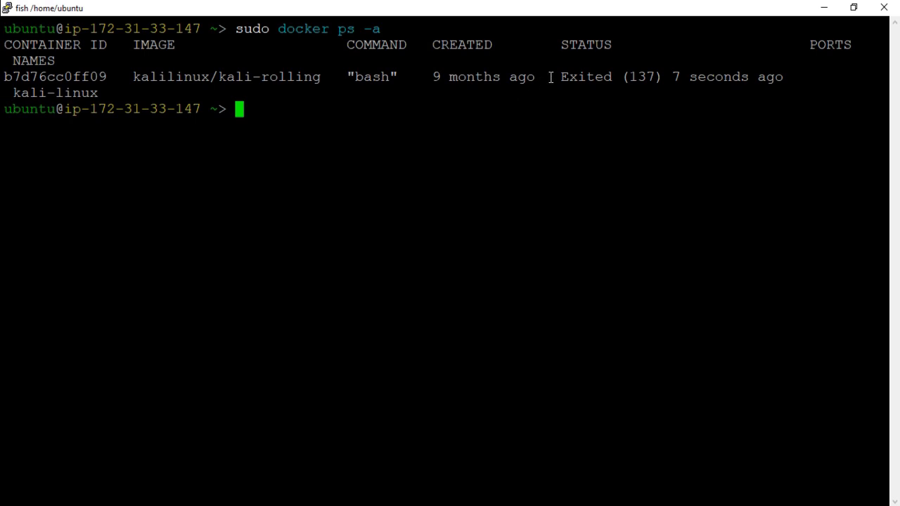
drag(555, 76, 785, 74)
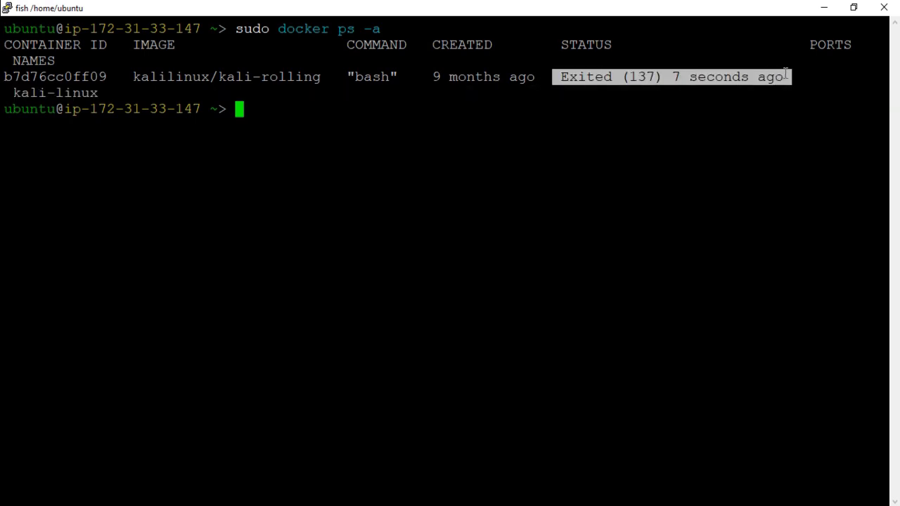
Start the exited container on the host with "sudo docker start kali-linux"
click(302, 137)
text(s)
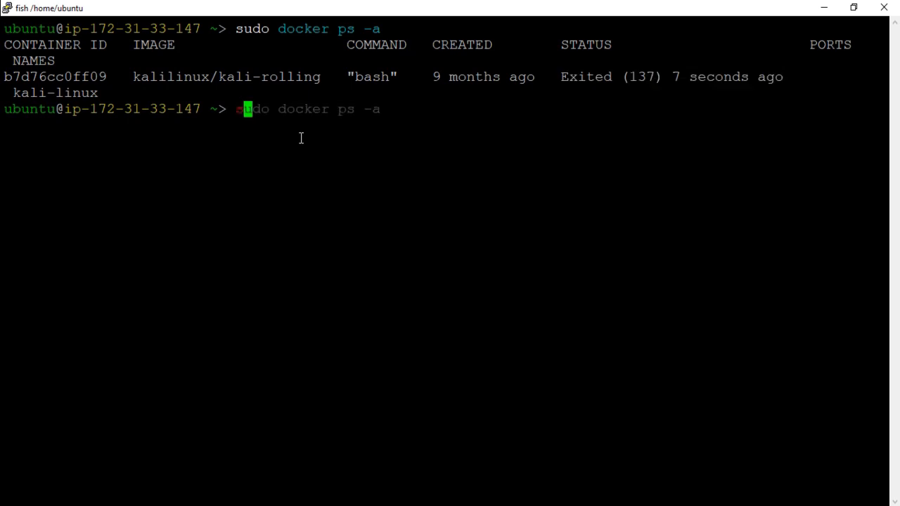
text(uod)
key(BackSpace)
key(BackSpace)
key(BackSpace)
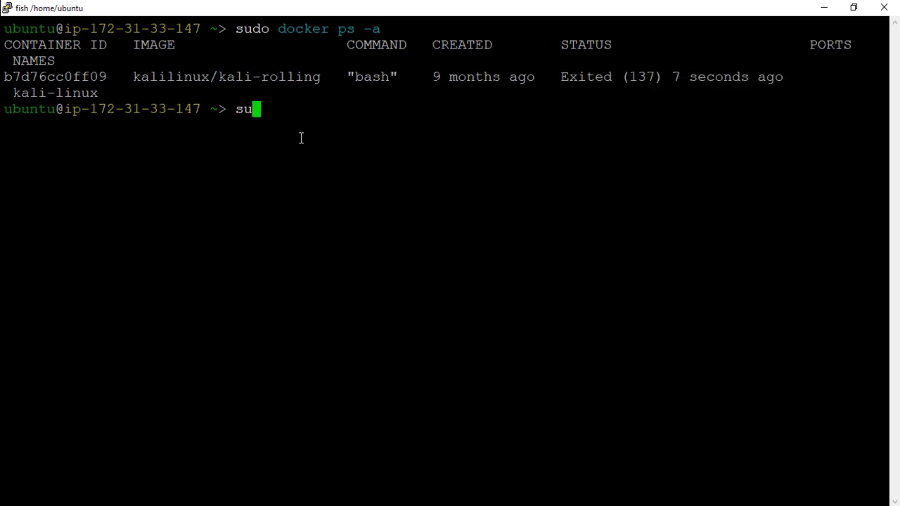
text(do c)
key(BackSpace)
text(d)
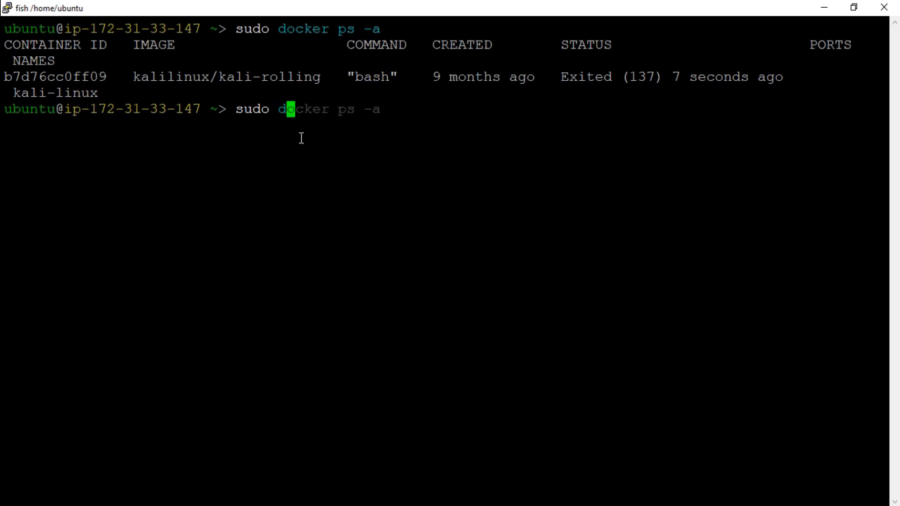
text(ocker st)
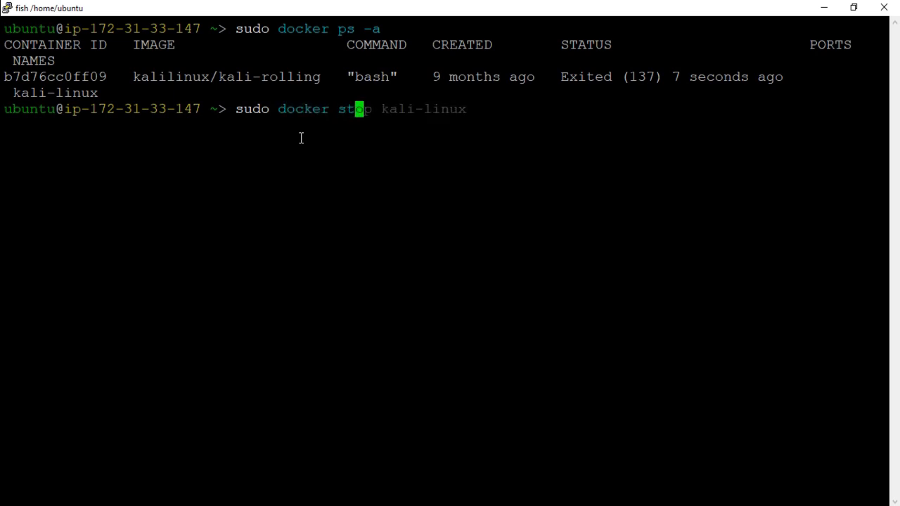
text(art kali)
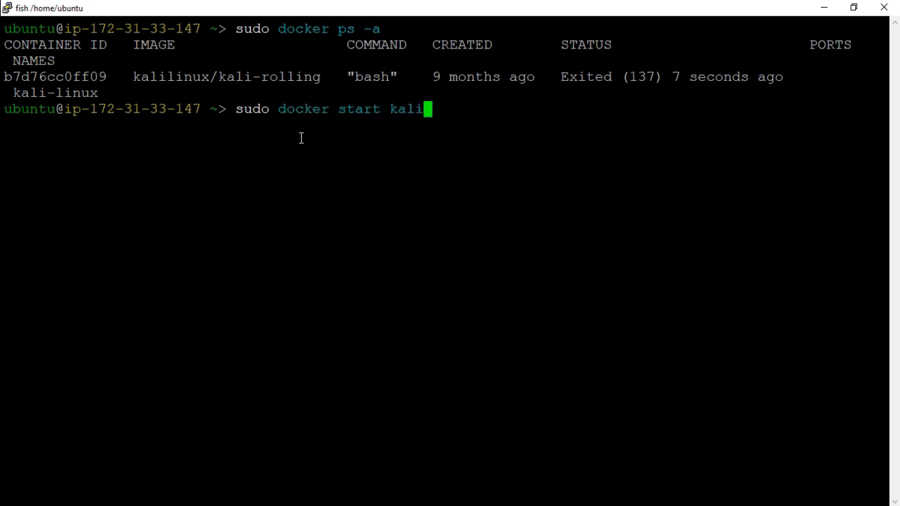
text(-linux)
key(Return)
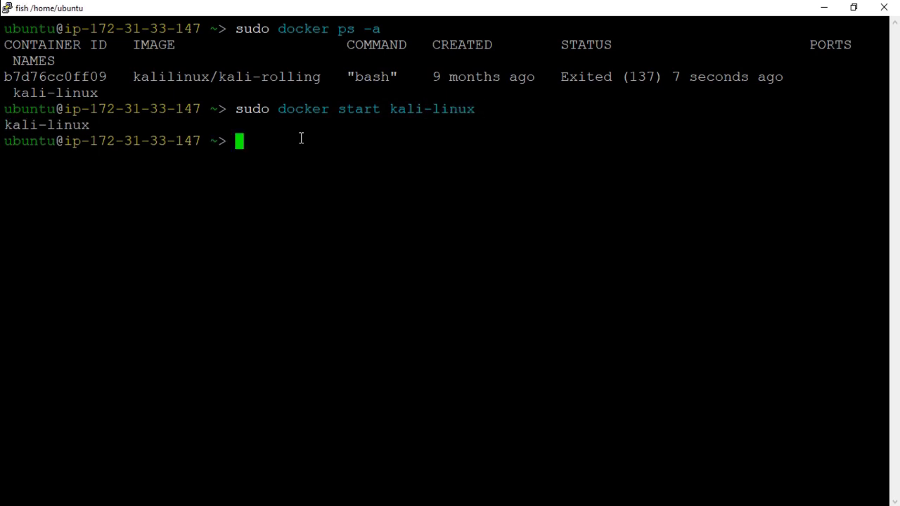
Launch the Kali GUI entrypoint script in the background with "sudo docker exec kali-linux /entrypoint.sh &"
right_click(432, 228)
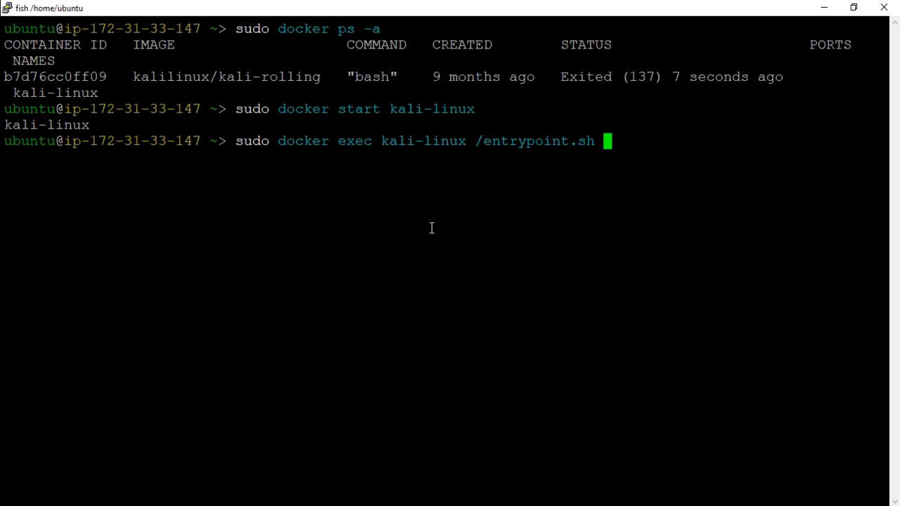
text(&)
key(Return)
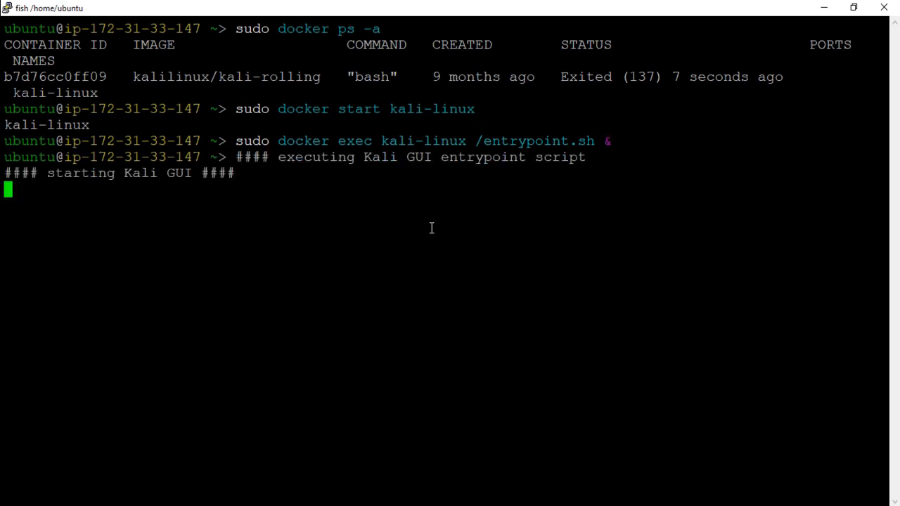